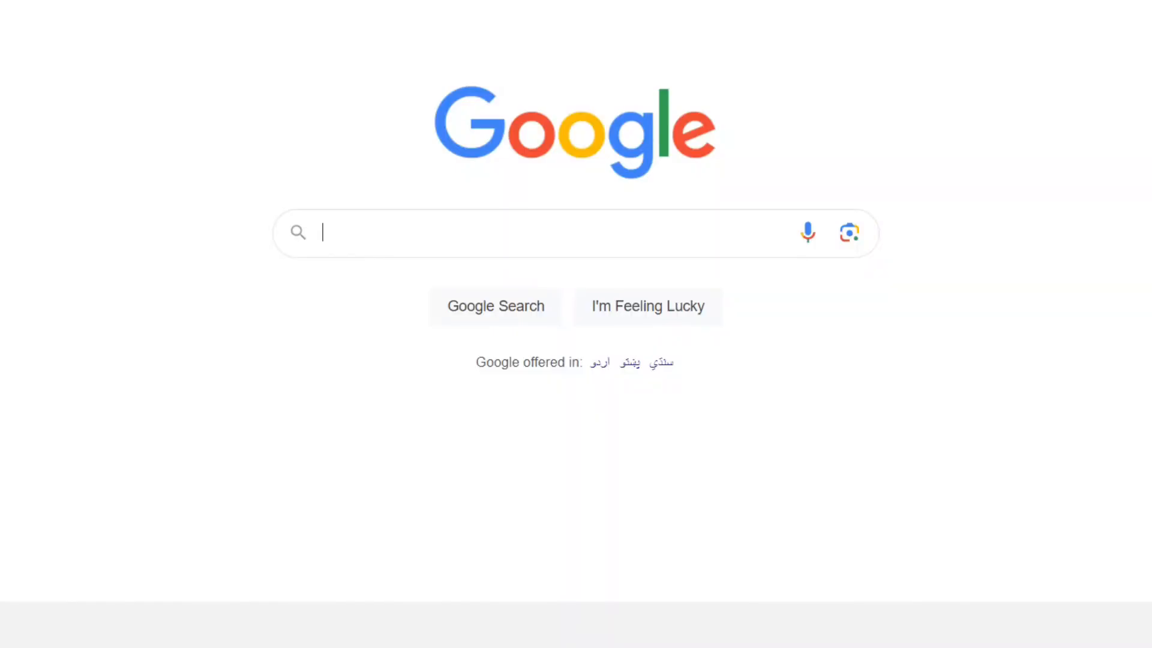
Step: Search Google for "adobe firefly beta" and open the Firefly (beta) web app from Adobe's Firefly page
text(adob)
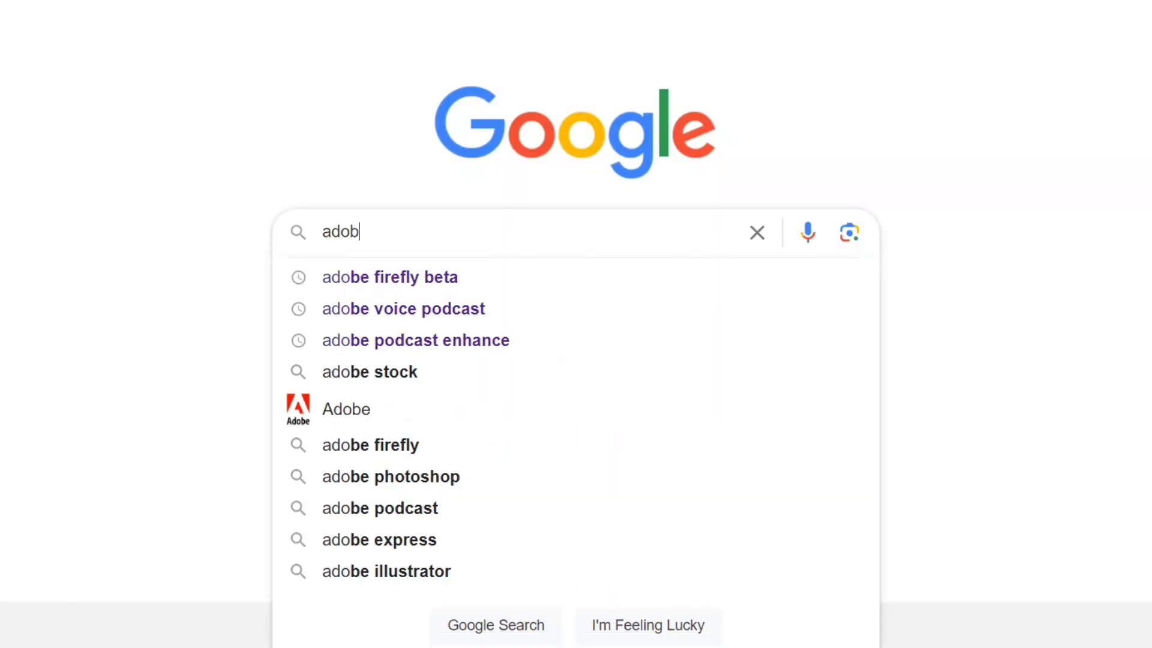
text(e firefly beta)
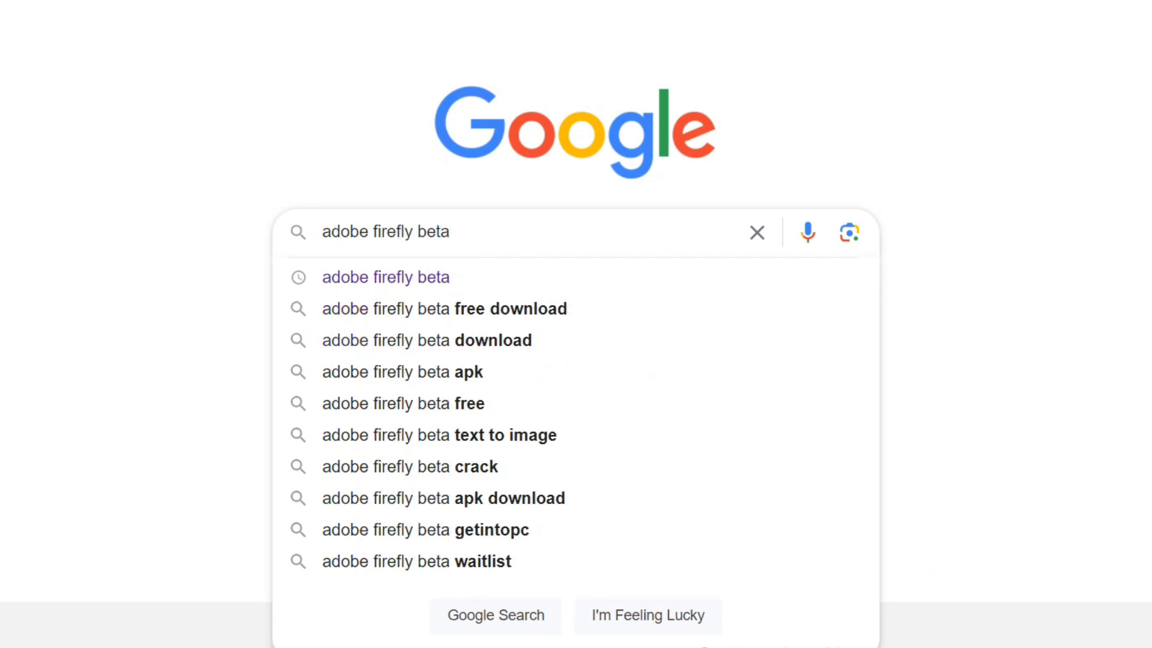
key(Return)
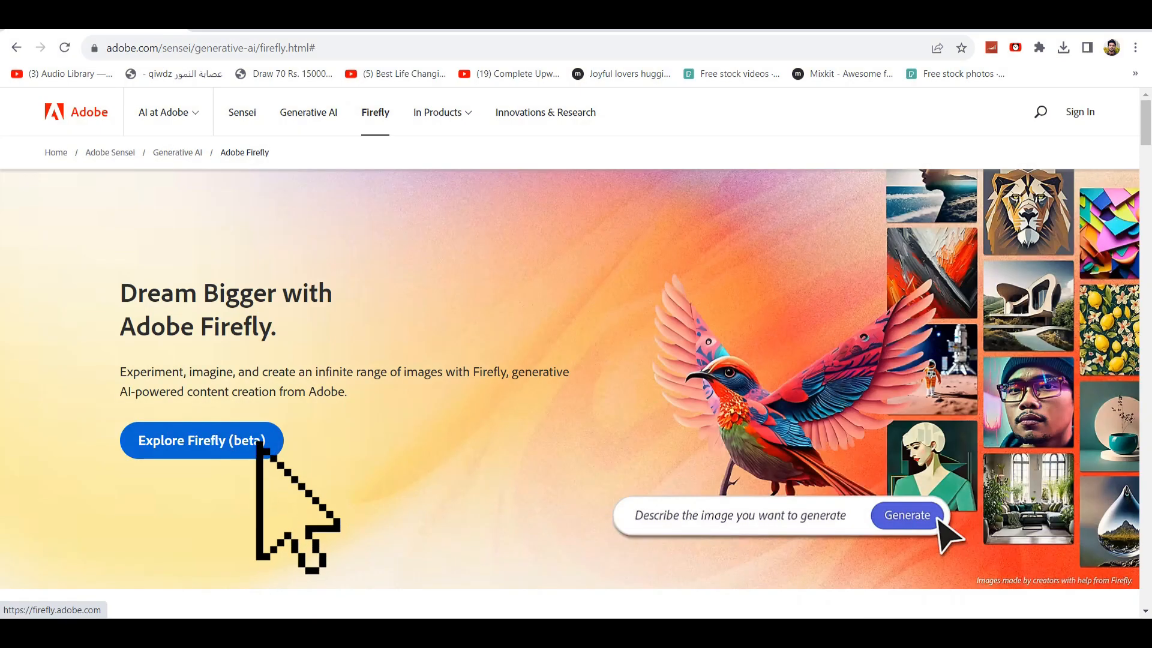
click(939, 521)
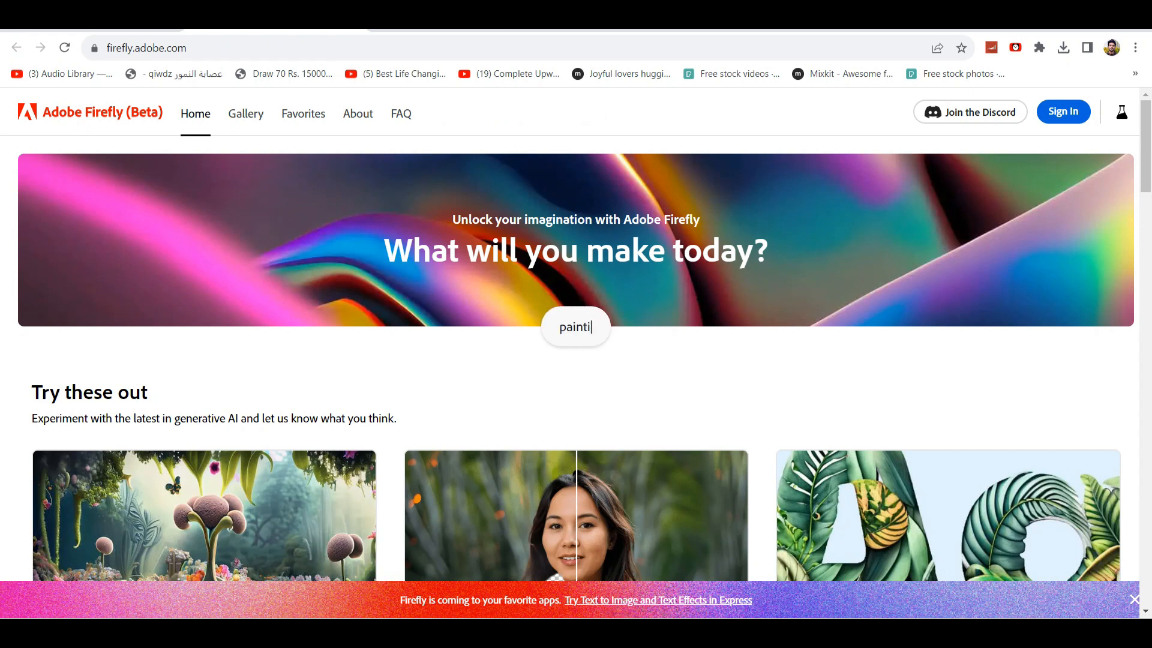
Step: Sign in to Adobe Firefly (Beta) with the Adobe account
scroll(576, 359, down, 6)
scroll(576, 360, up, 6)
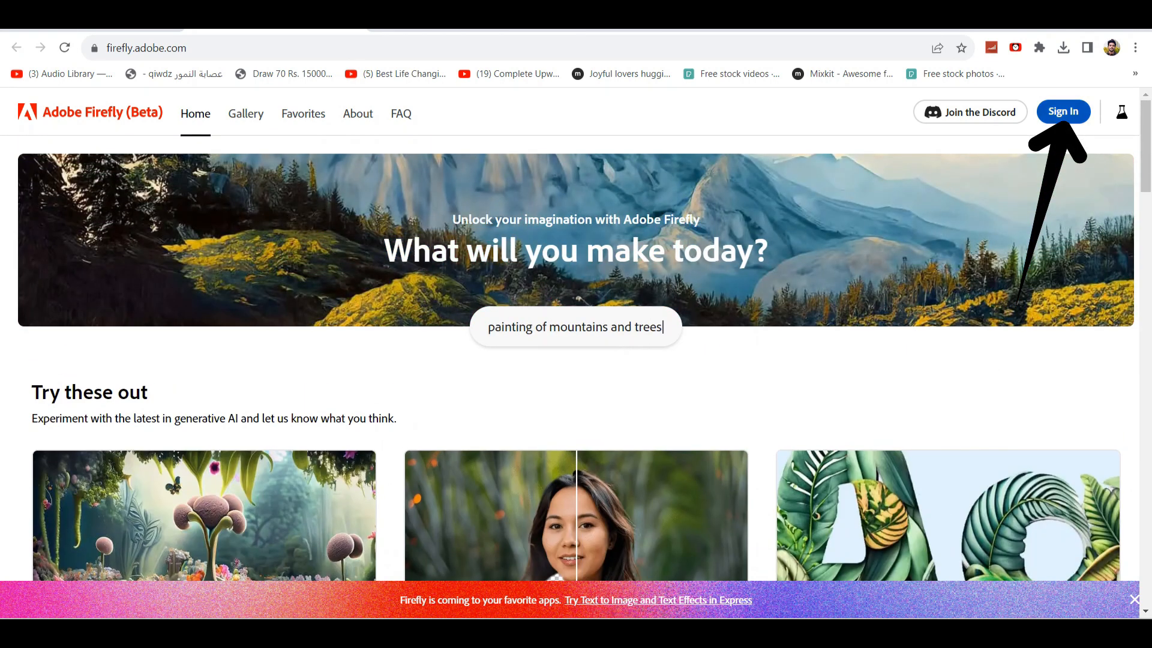
click(1063, 112)
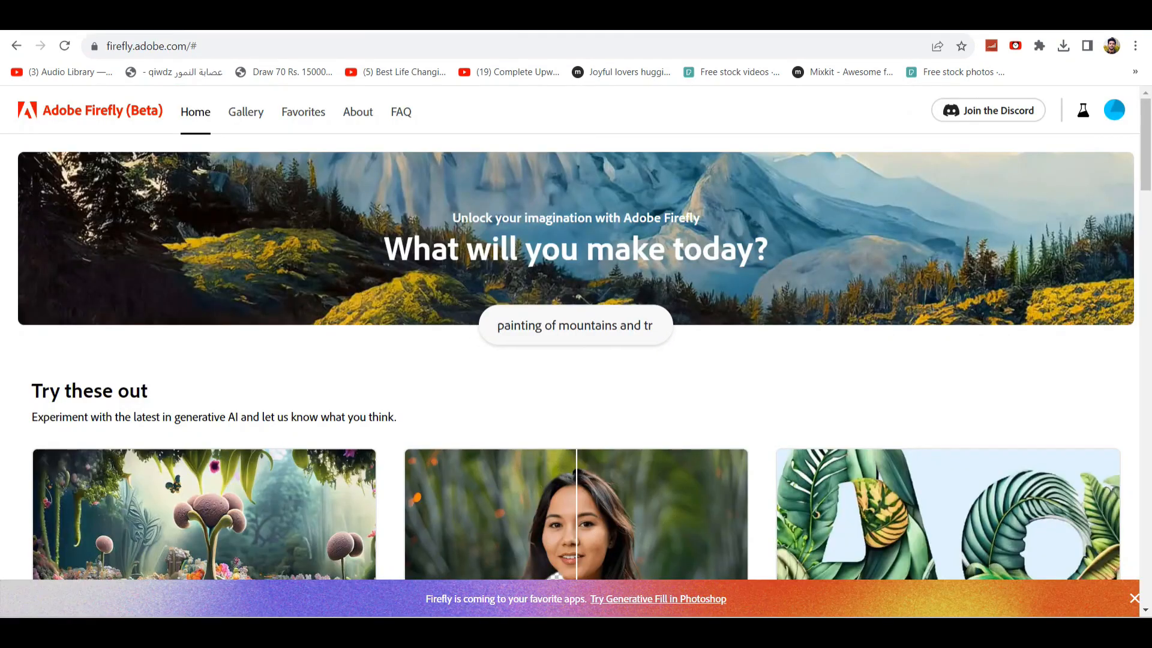
Step: Look through the "Try these out" features and open Text to image
scroll(575, 336, down, 4)
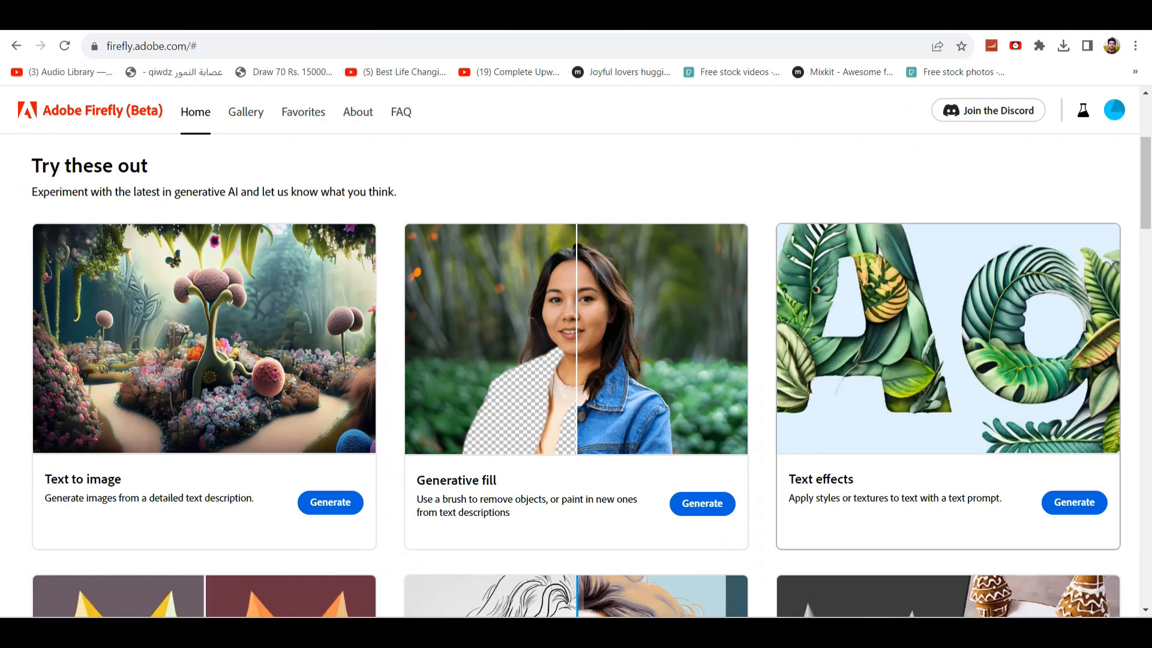
scroll(576, 375, down, 4)
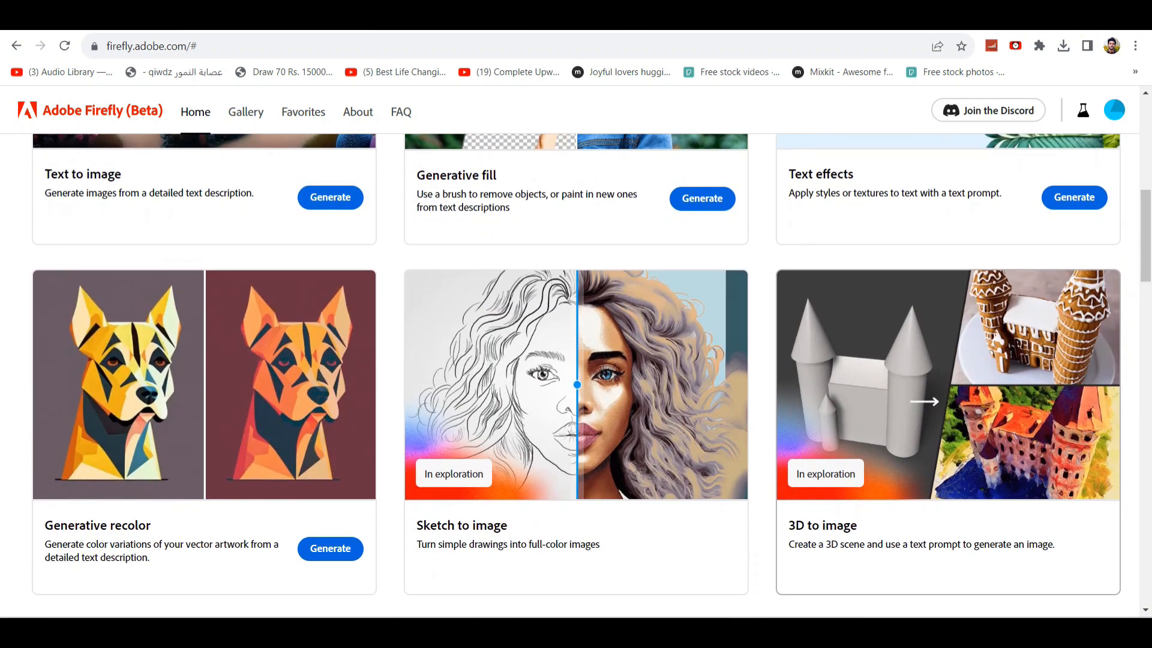
scroll(576, 375, up, 4)
scroll(576, 375, up, 1)
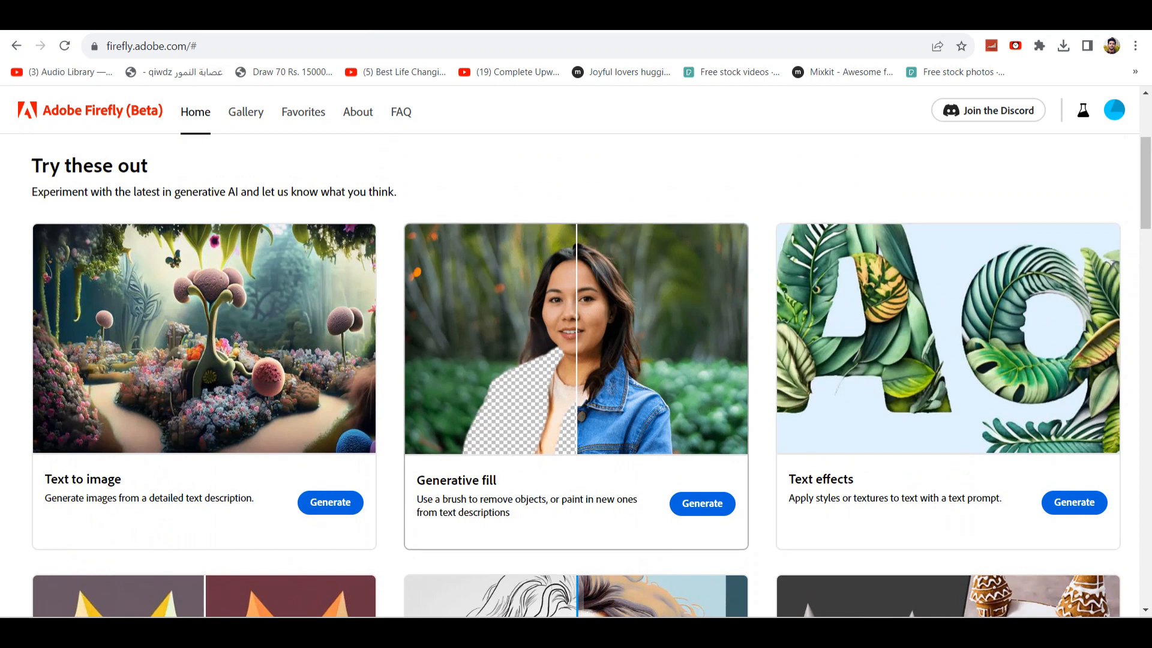
scroll(576, 375, down, 1)
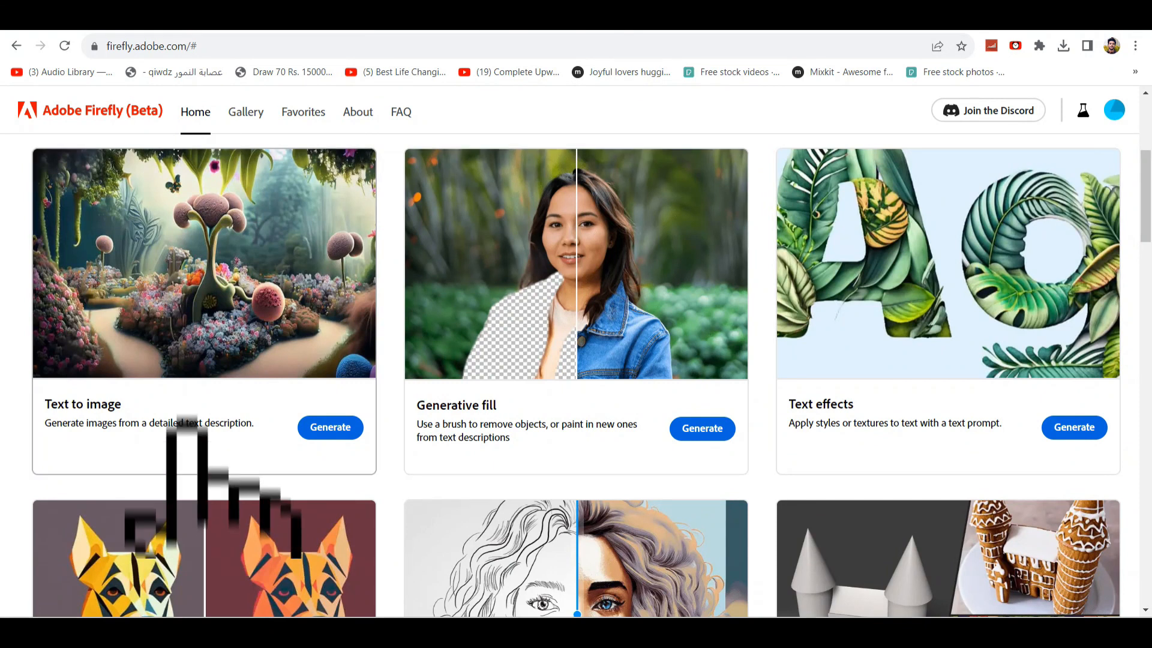
click(186, 246)
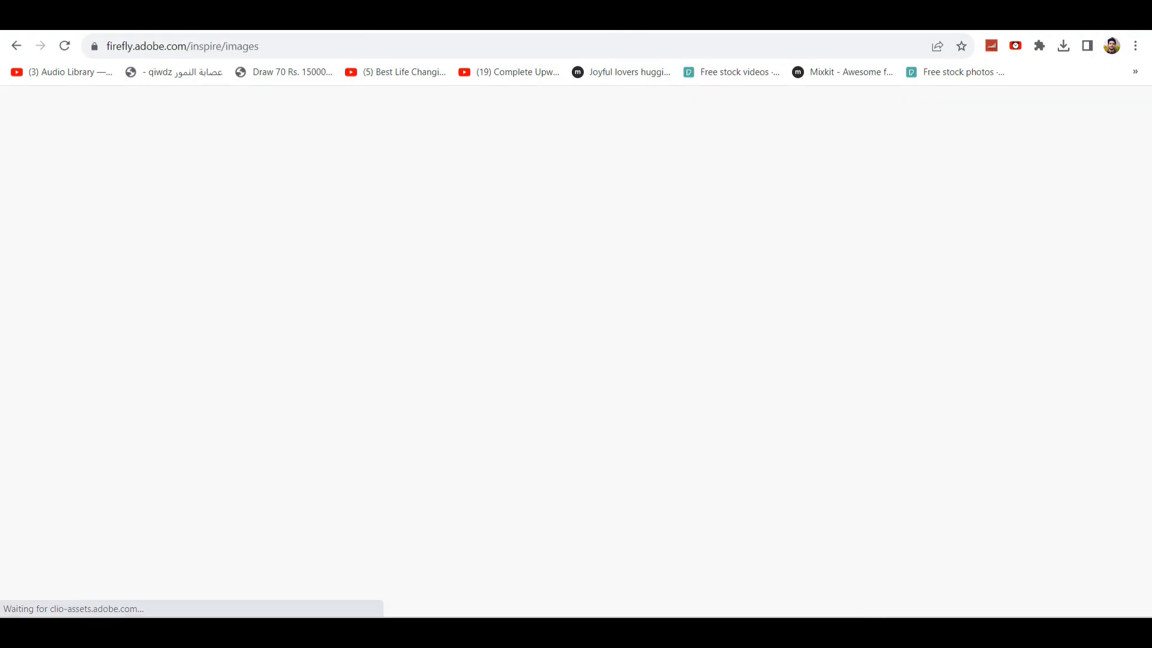
Step: Generate images from the prompt "A close up of a beautiful girl in a colorful dress surrounded by colorful patterns"
scroll(576, 375, up, 7)
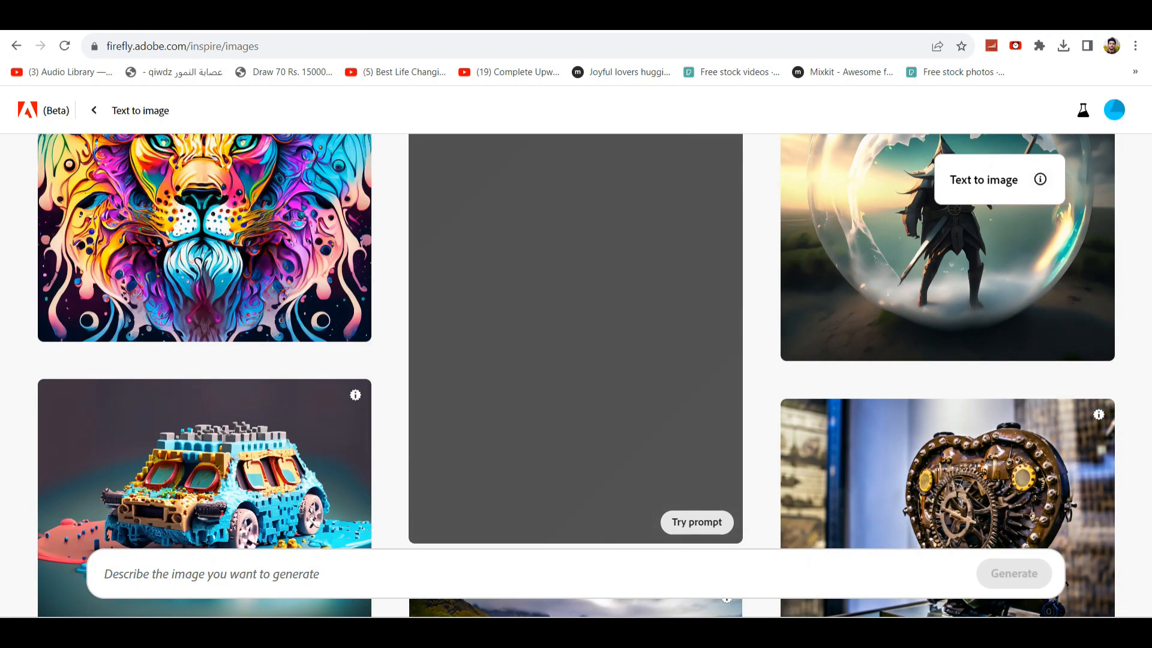
scroll(576, 375, up, 2)
scroll(576, 375, down, 8)
scroll(576, 375, down, 12)
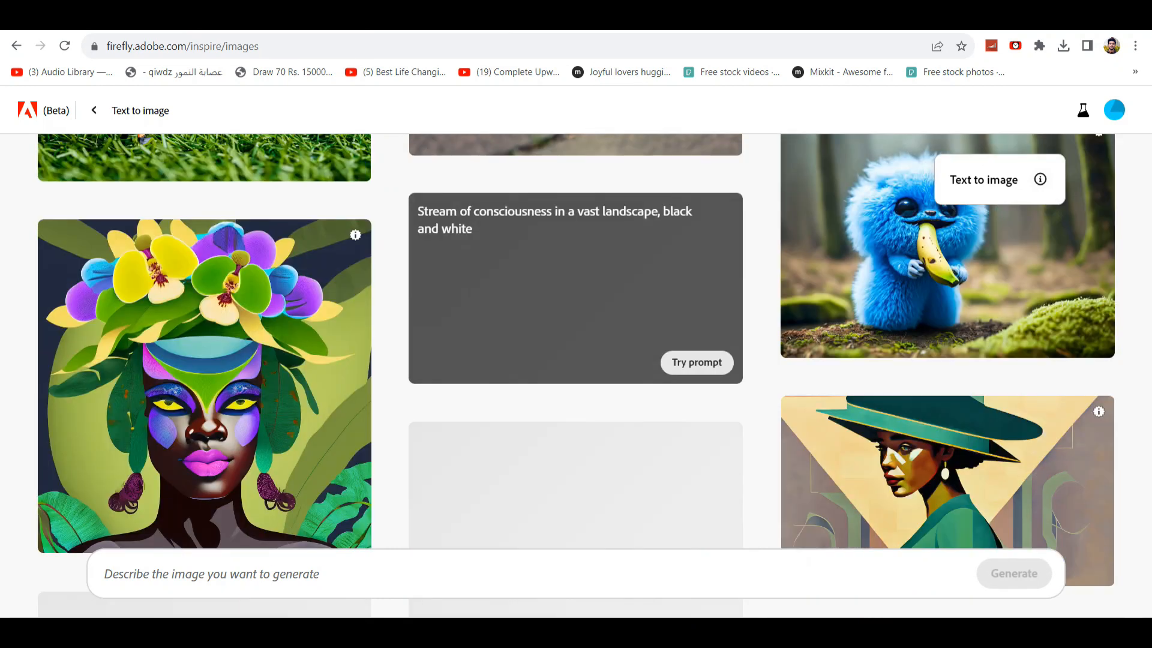
scroll(576, 375, down, 2)
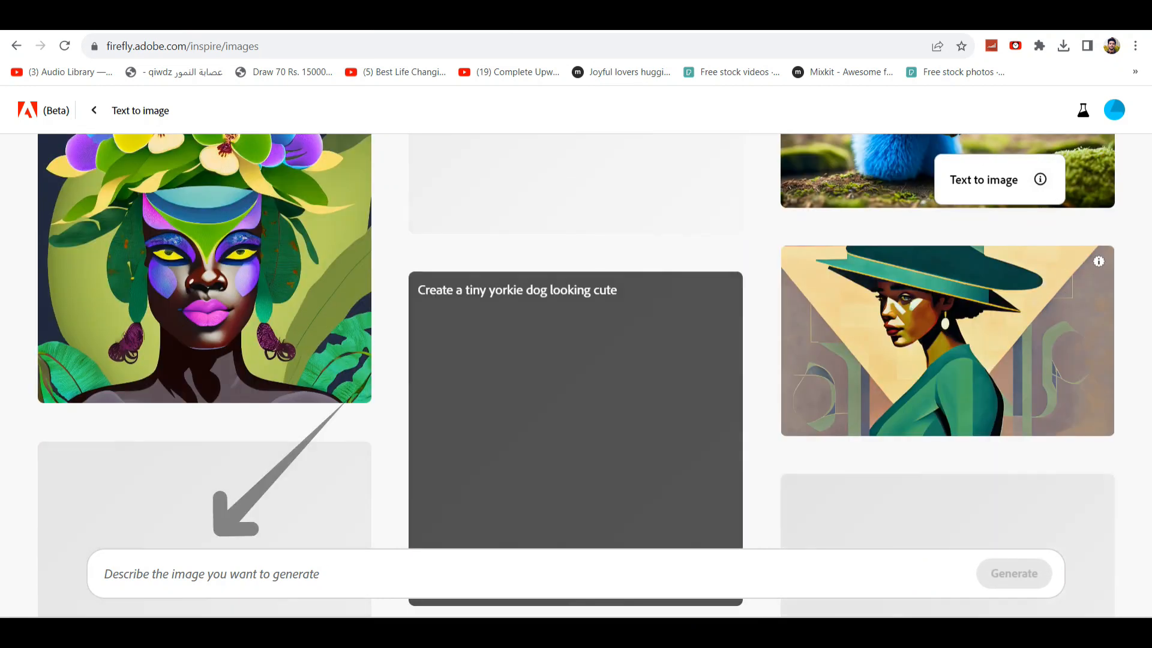
click(105, 574)
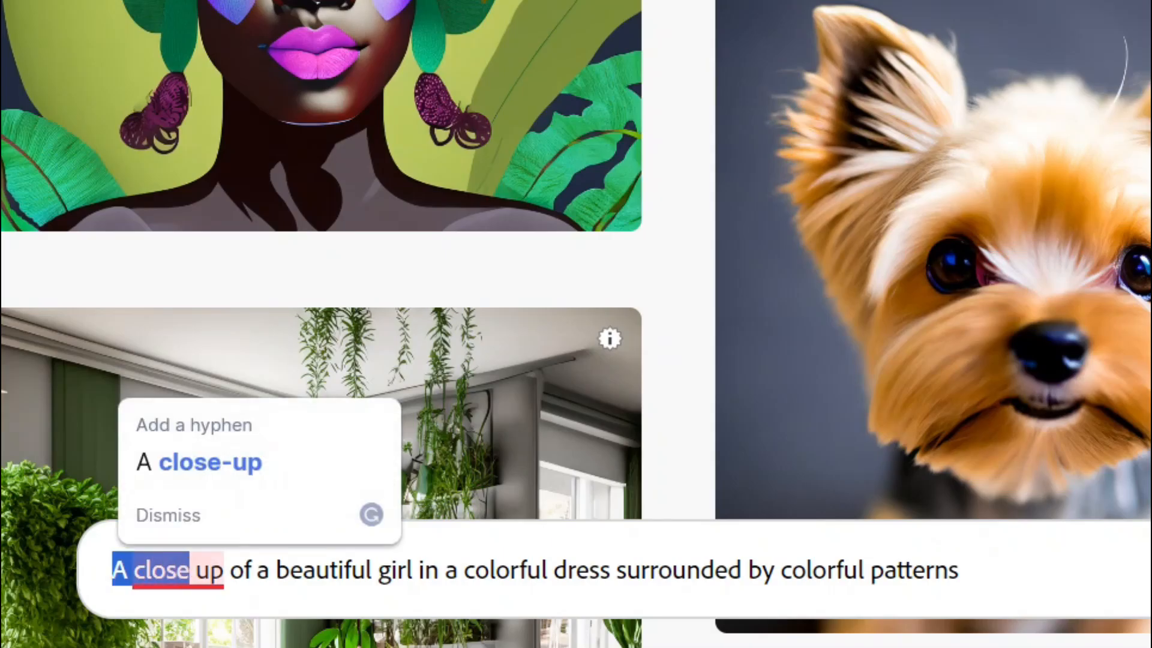
key(shift+Right)
key(shift+Right)
key(shift+Right)
key(shift+Right)
key(shift+Right)
key(shift+Right)
key(shift+Right)
key(shift+Right)
key(shift+Right)
key(shift+Right)
key(shift+Right)
key(shift+Right)
key(shift+Right)
key(shift+Right)
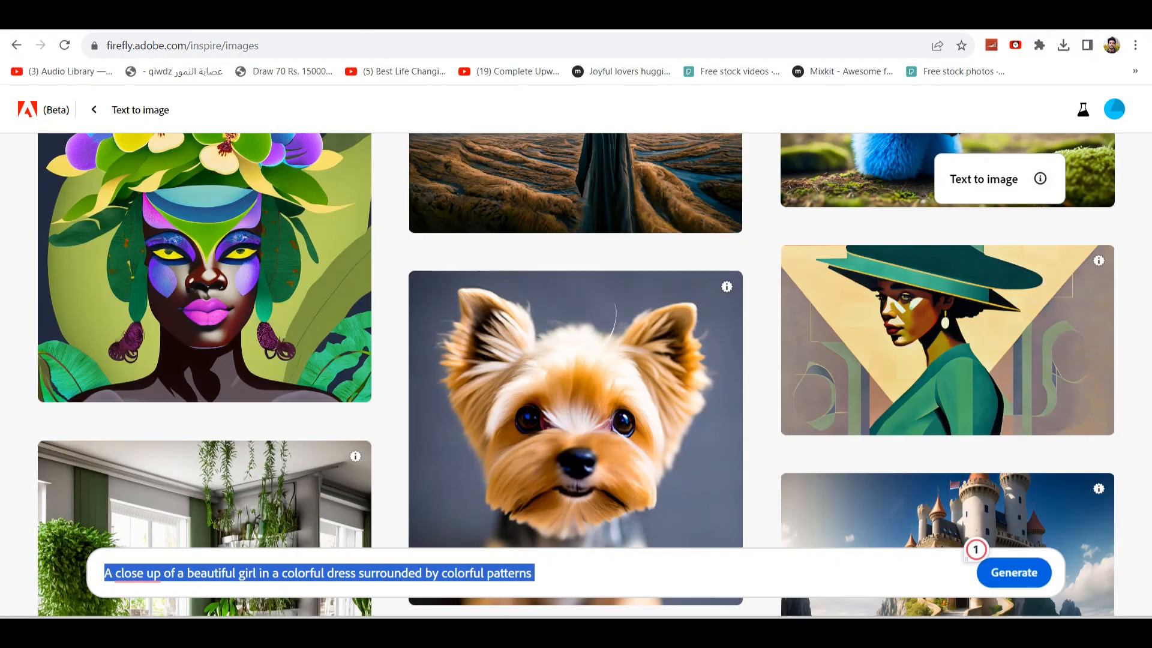
click(1007, 570)
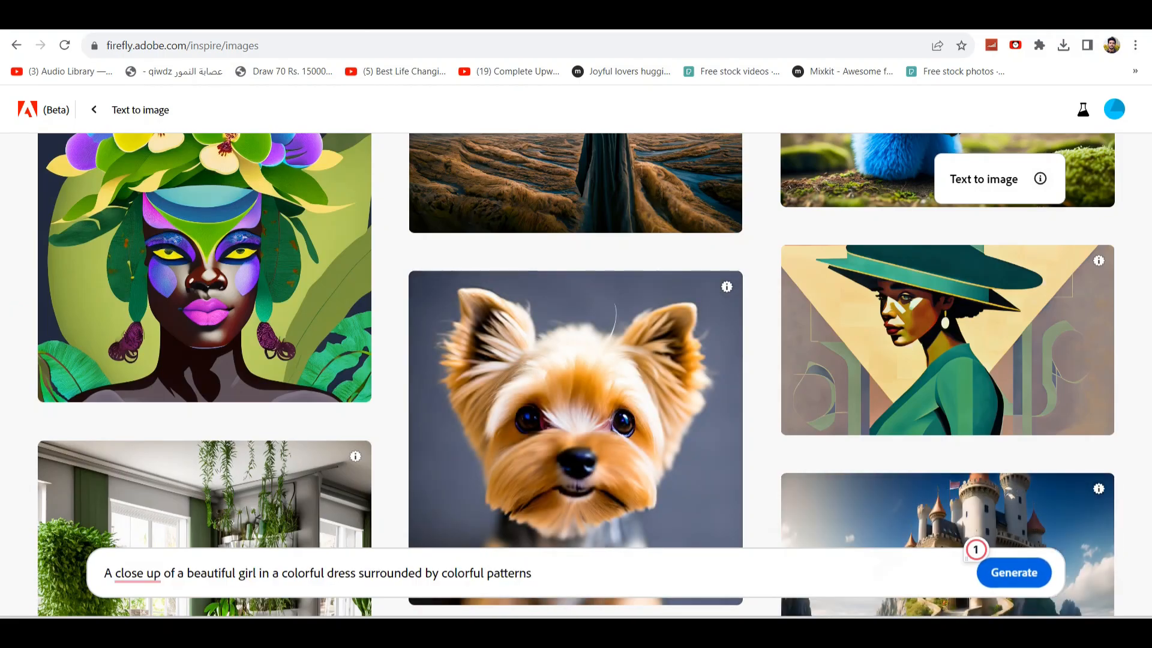
click(1014, 573)
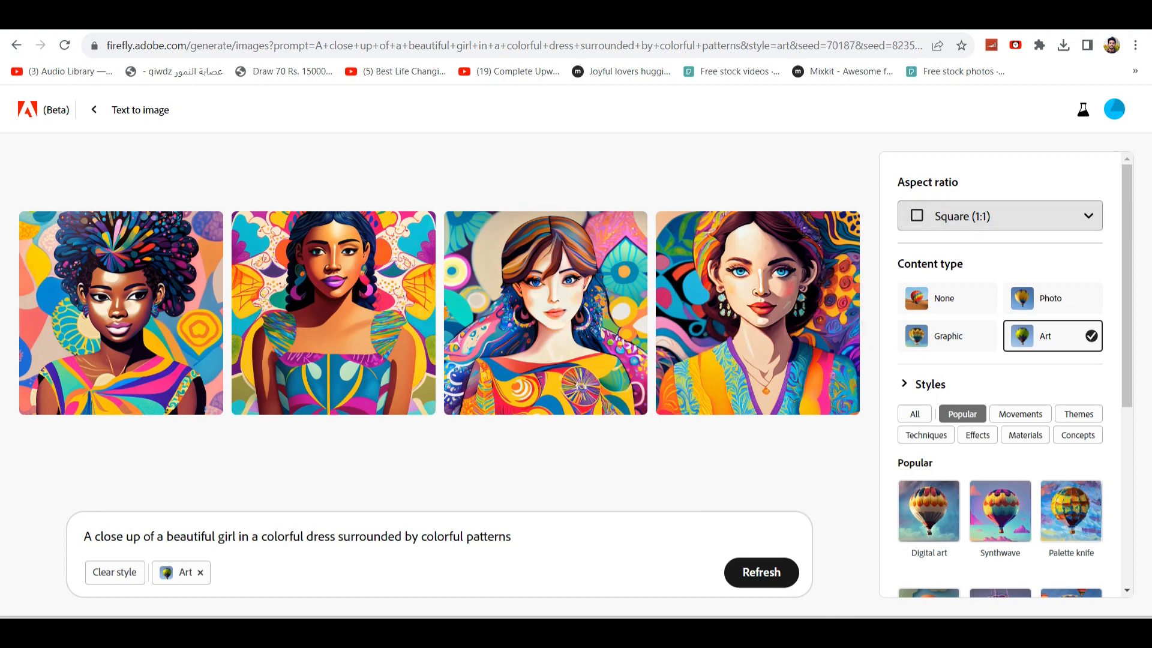
Step: Set the aspect ratio to Widescreen (16:9) and the content type to Photo for the generated images
click(999, 215)
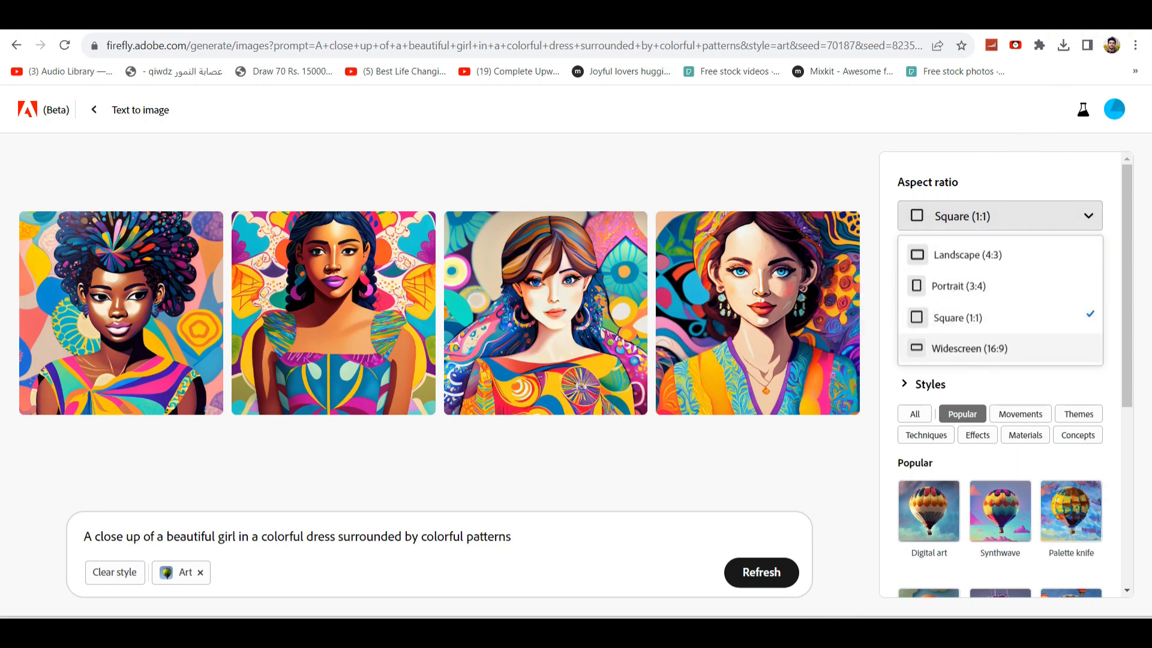
click(968, 348)
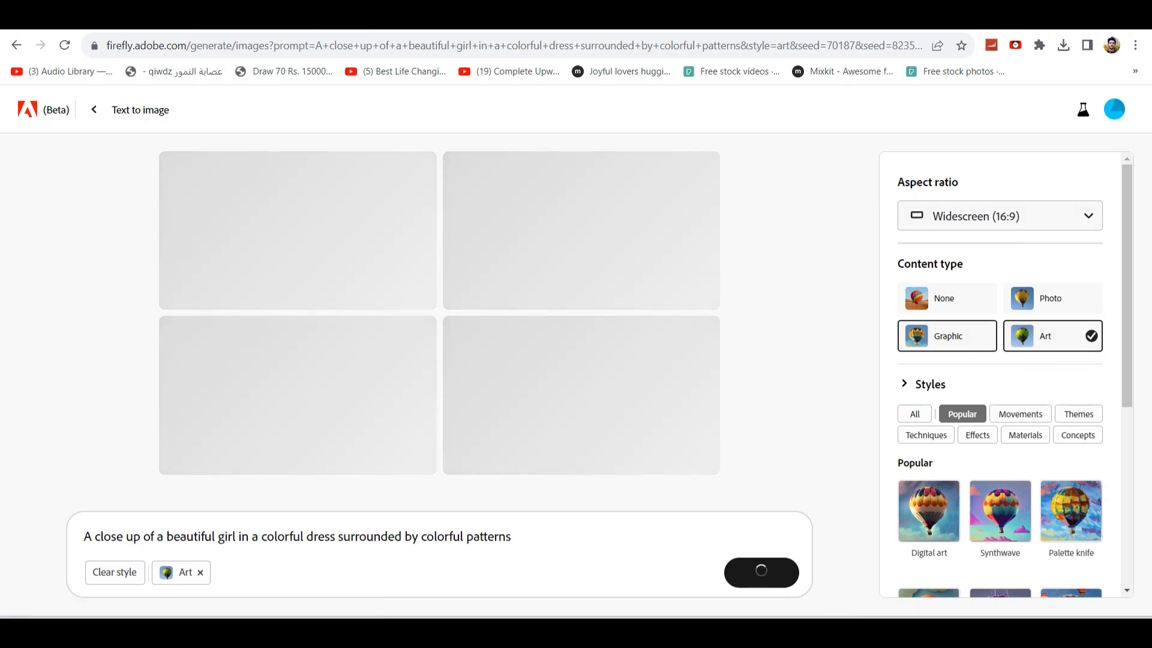
click(1052, 298)
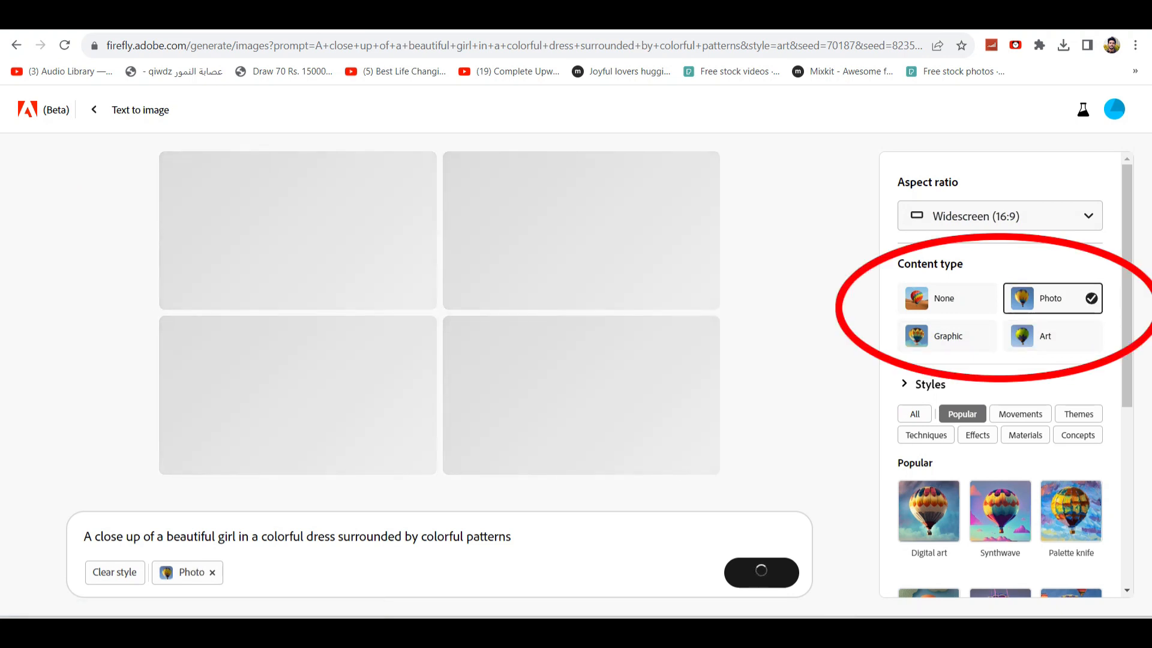
scroll(999, 372, down, 1)
scroll(1013, 374, down, 4)
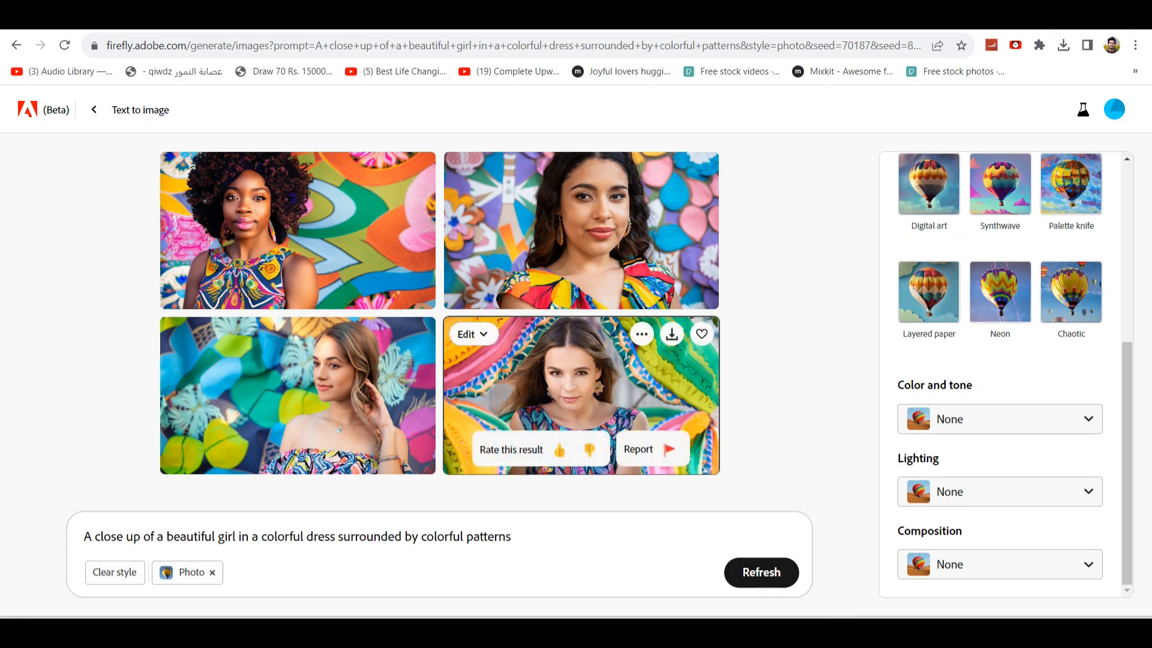
Step: View each of the four generated widescreen photos enlarged, and close the preview
click(581, 384)
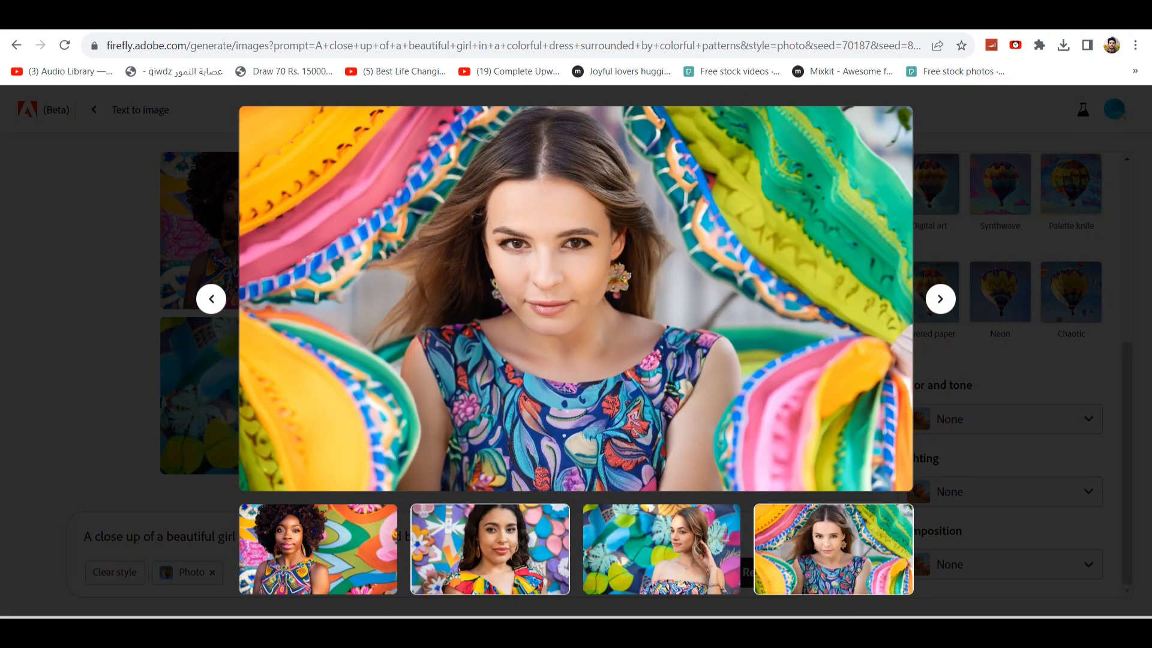
click(490, 549)
click(318, 549)
click(661, 549)
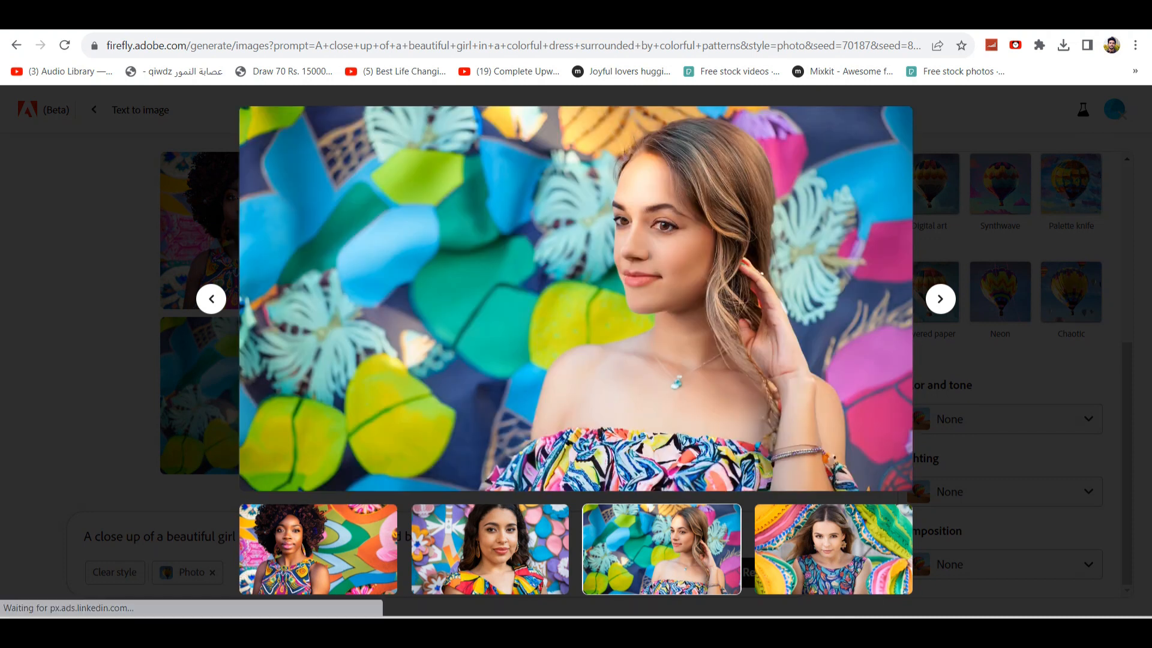
click(833, 549)
key(Escape)
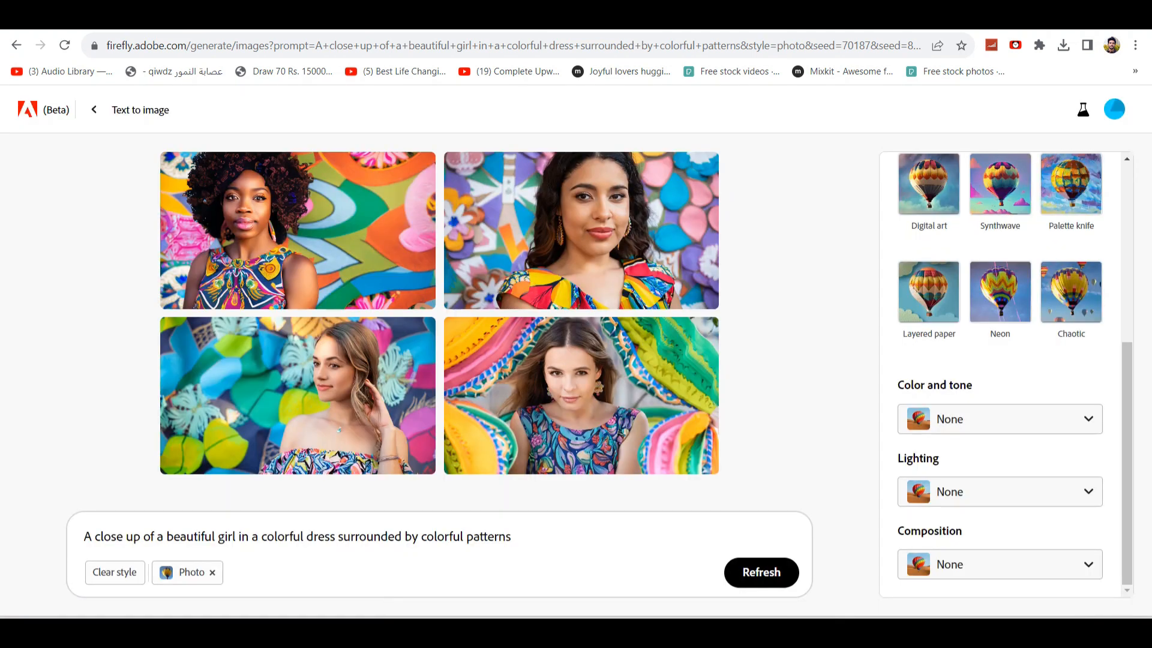
Step: Refresh the results with the same prompt and view the new images enlarged
click(761, 571)
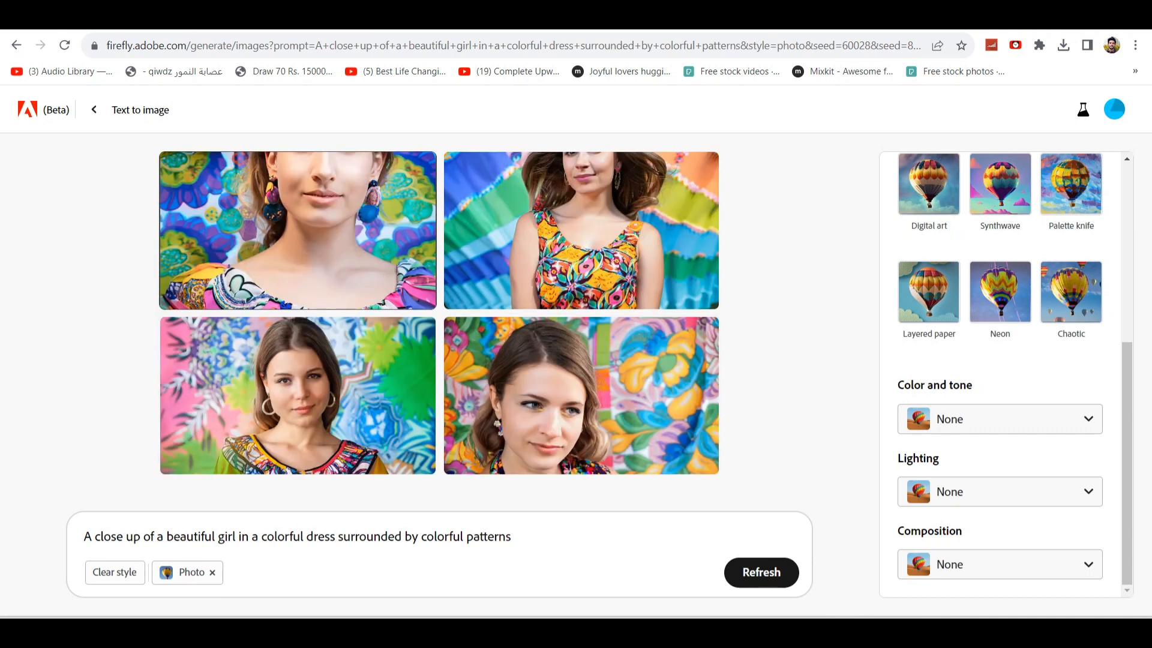
click(298, 230)
click(489, 548)
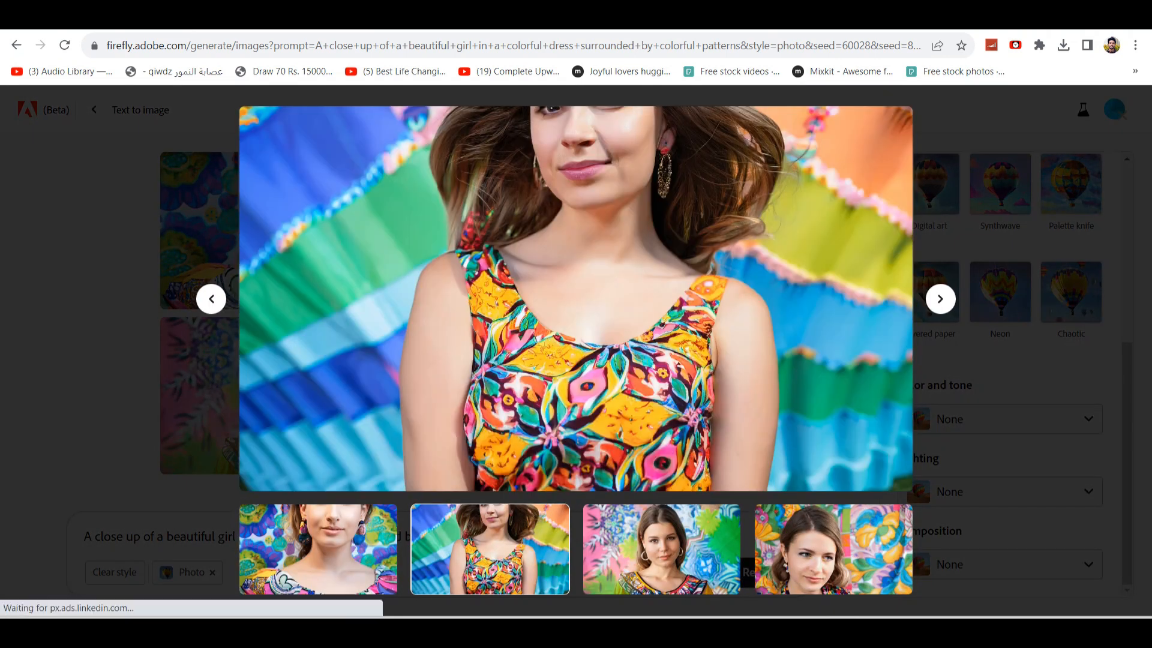
click(662, 549)
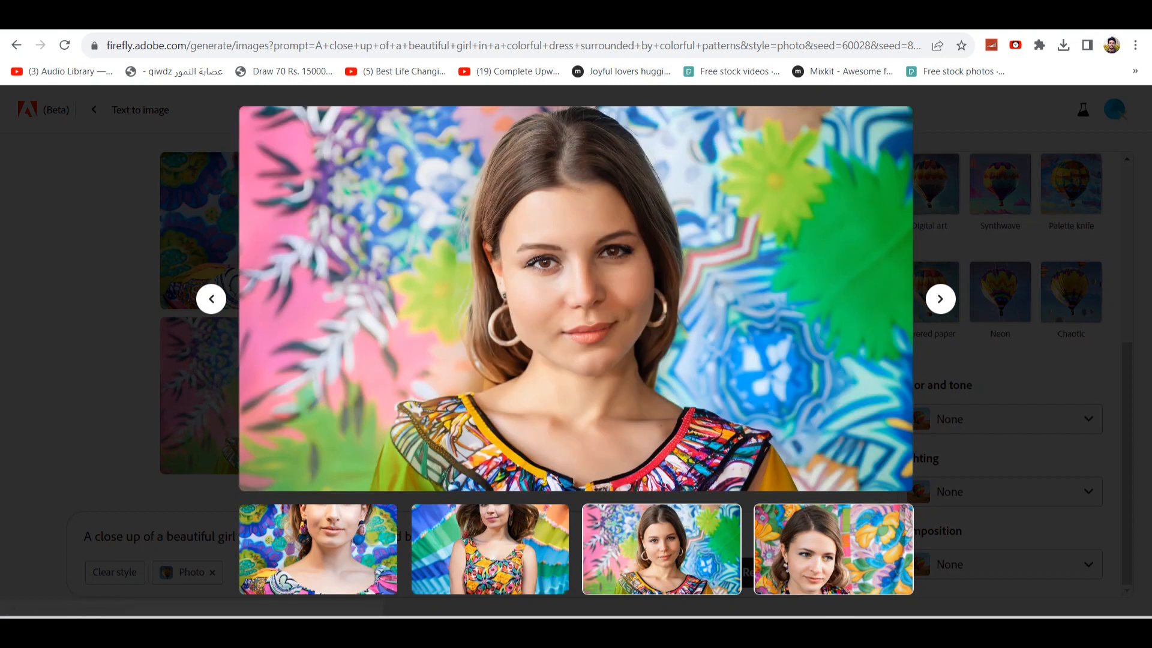
click(834, 549)
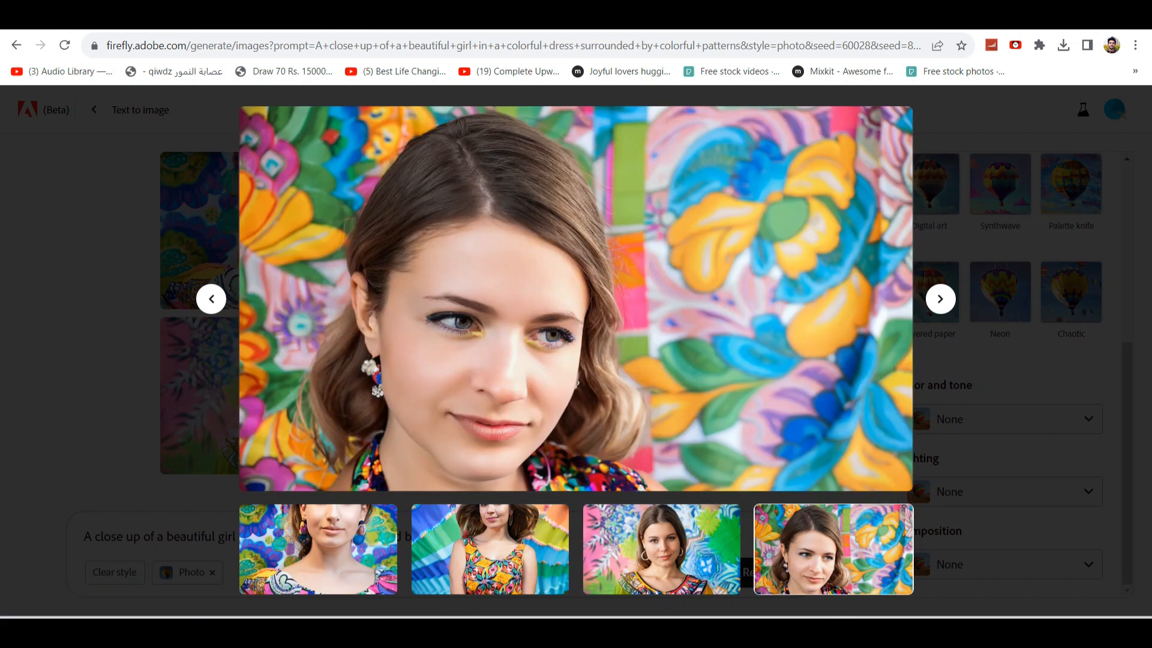
click(233, 276)
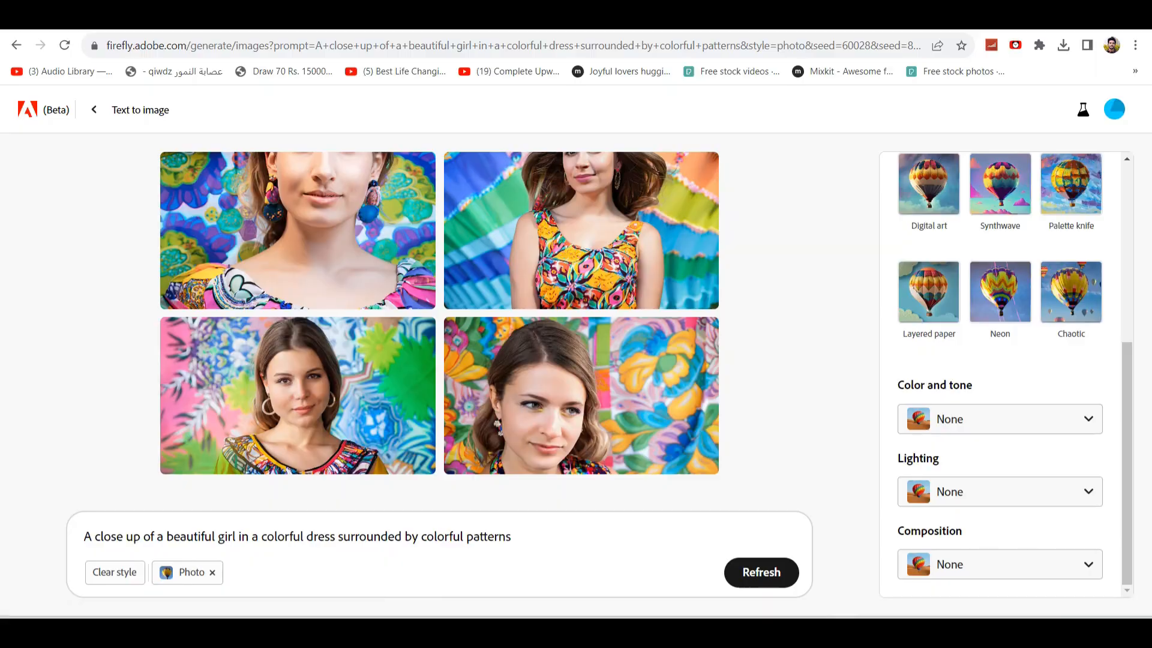
Step: Extend the prompt with "extremely detailed and beautiful aesthetic face, 8k resolution" and generate new images
text(extremely detailed and beautiful aesthetic face, 8k resolution)
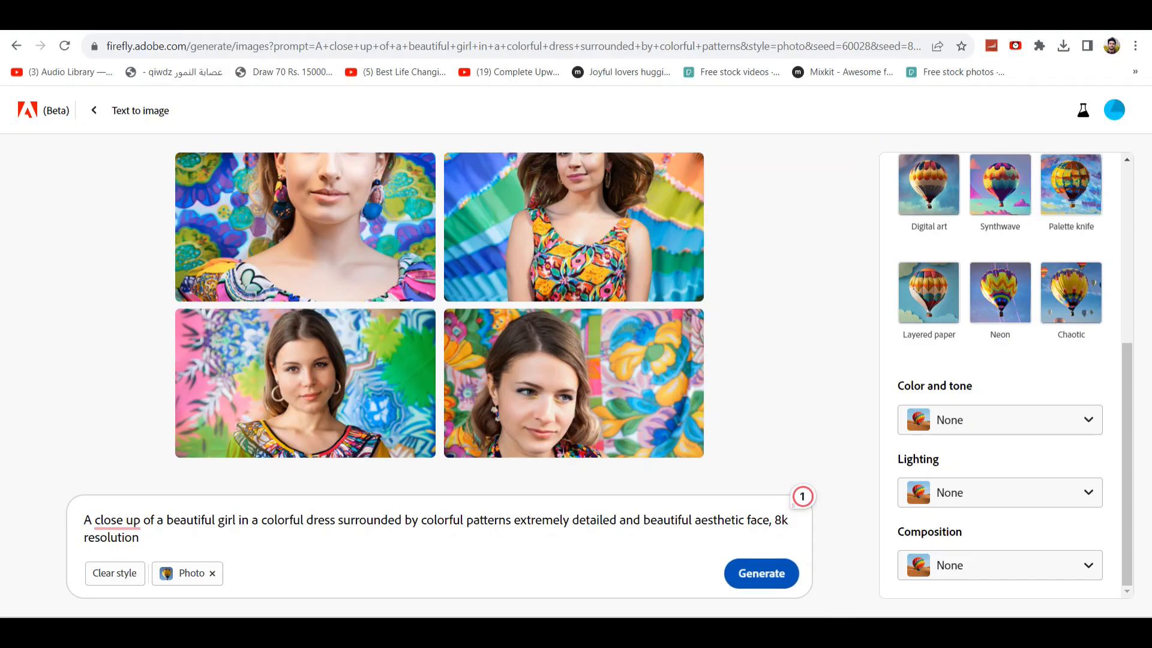
key(Return)
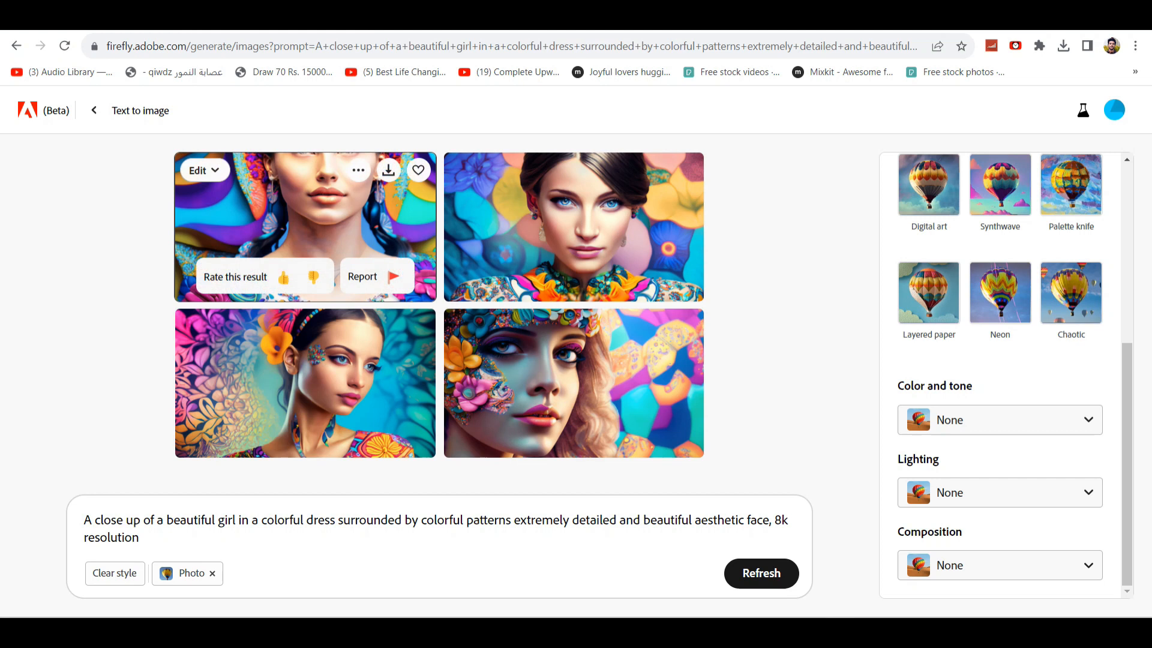
Step: View the images generated from the extended prompt enlarged, ending on the second one
click(306, 228)
key(Right)
key(Right)
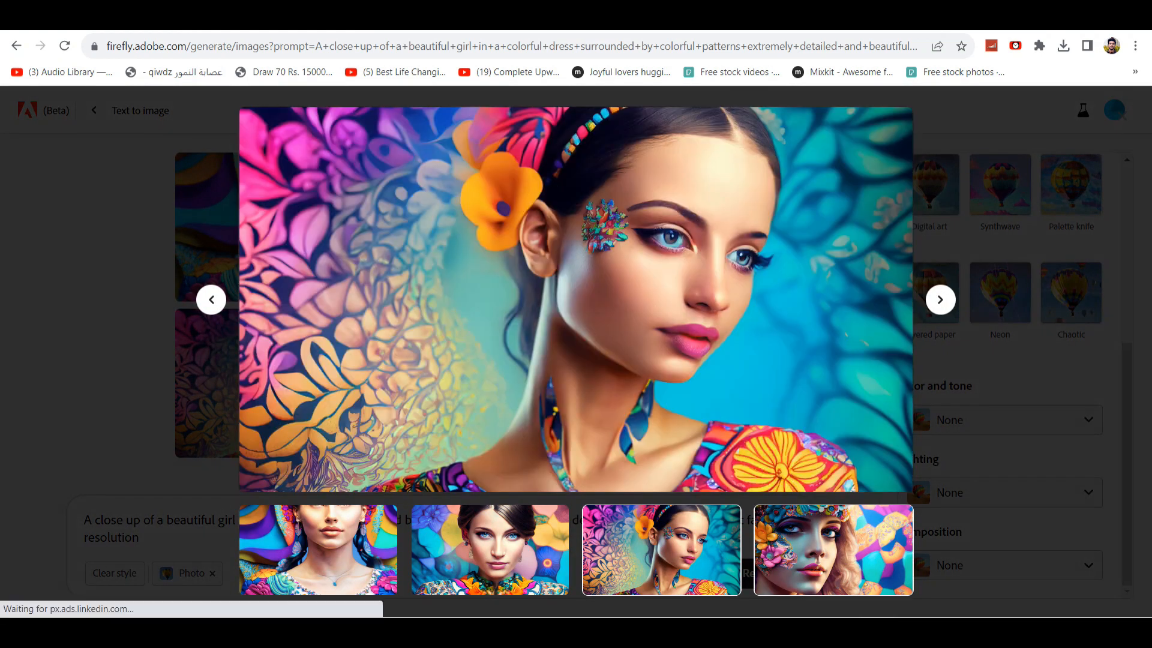
key(Right)
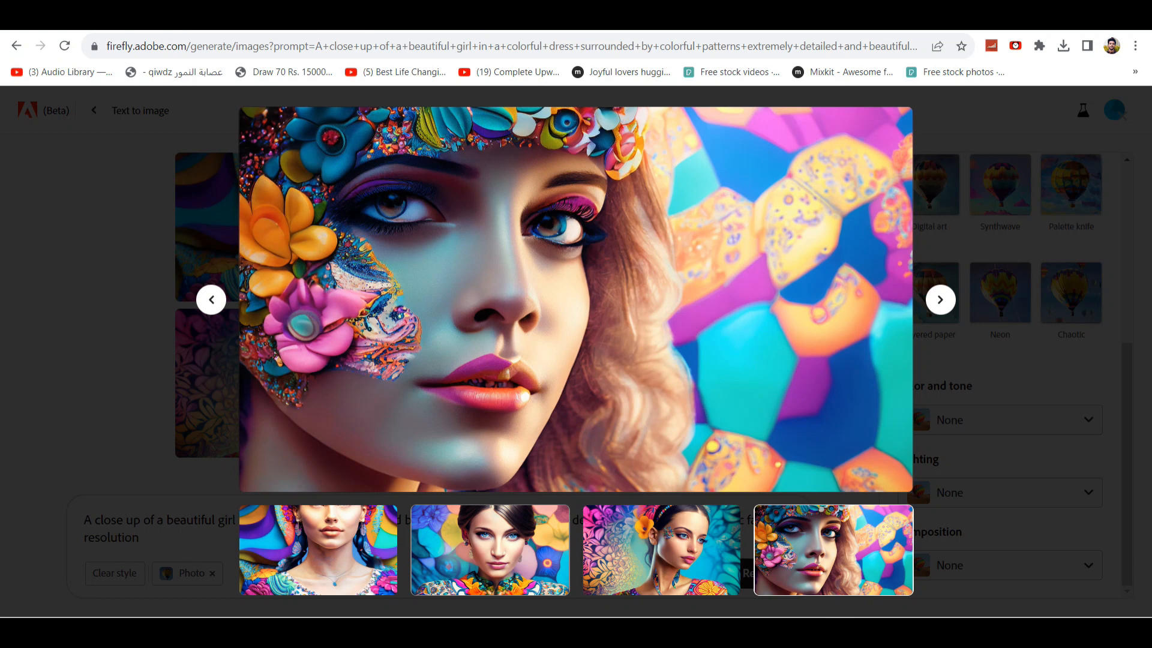
click(490, 550)
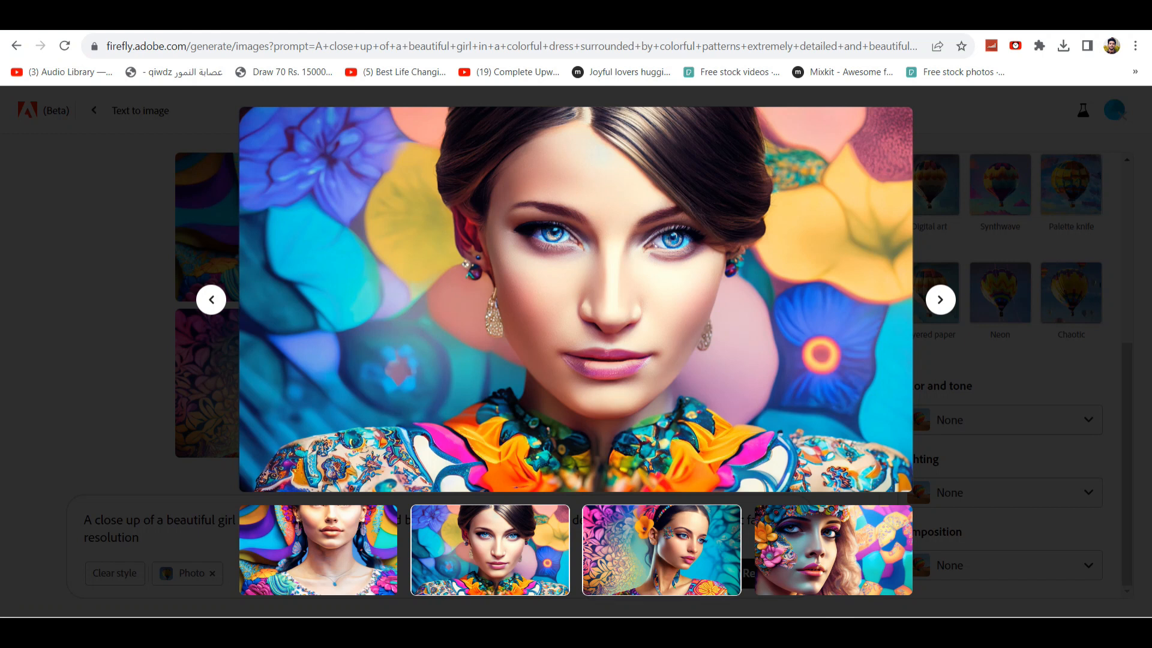
Step: View the third and fourth images from the extended prompt enlarged
key(Right)
key(Right)
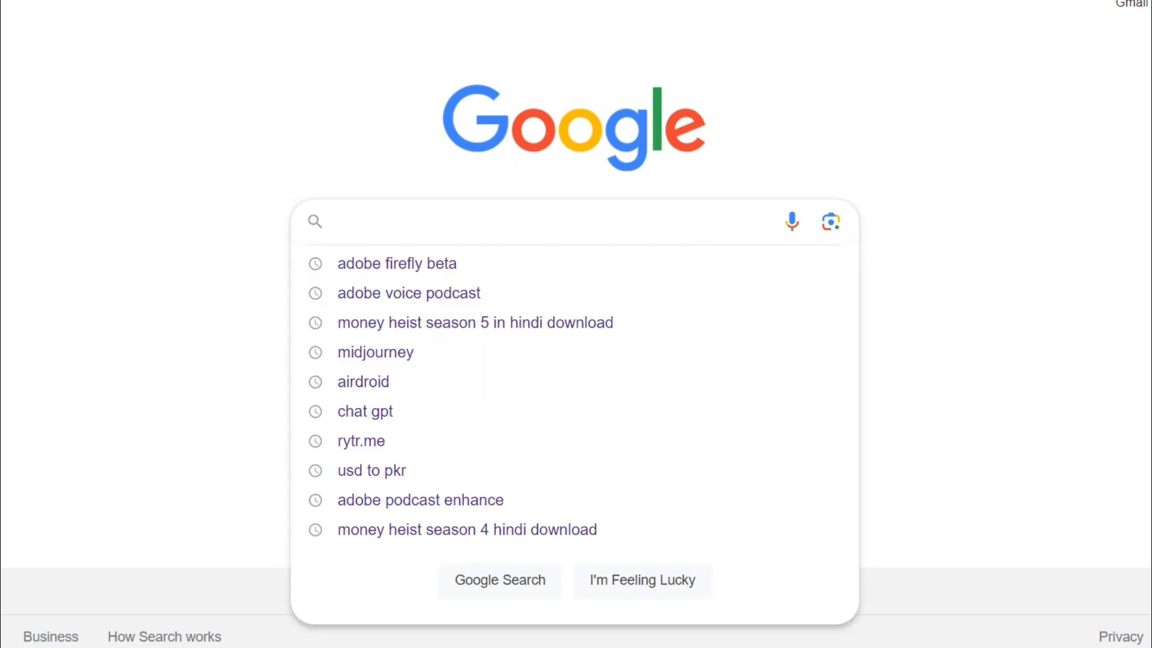
Step: Search Google for "lexica ai" and open the Lexica website from the results
text(lex)
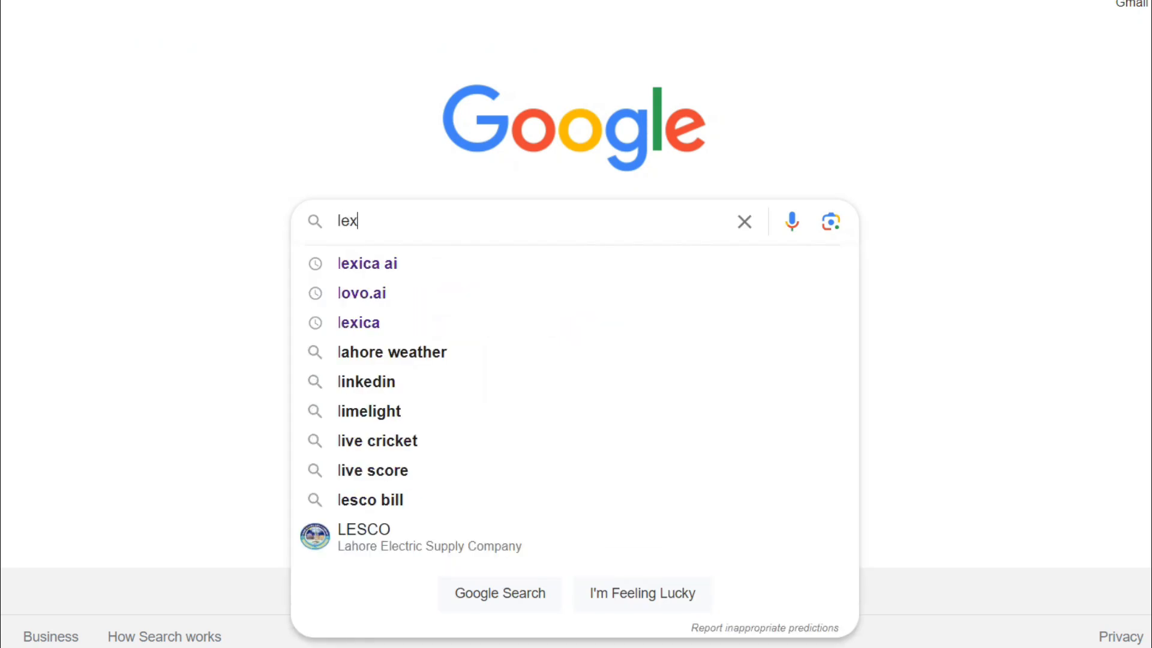
text(ica ai)
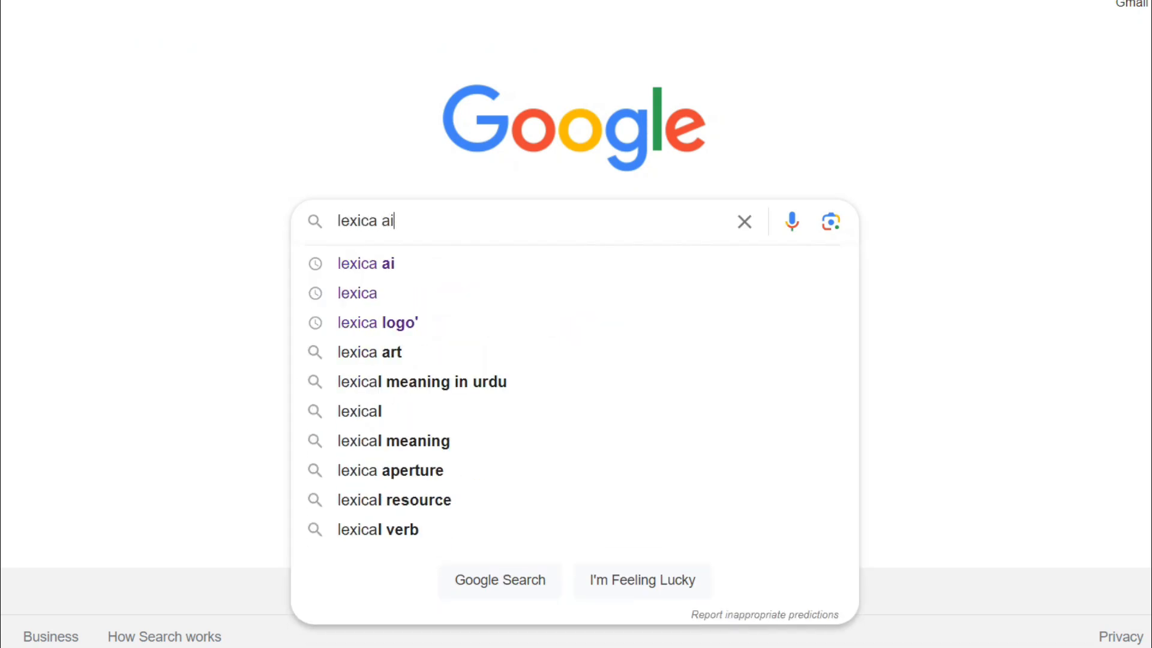
key(Return)
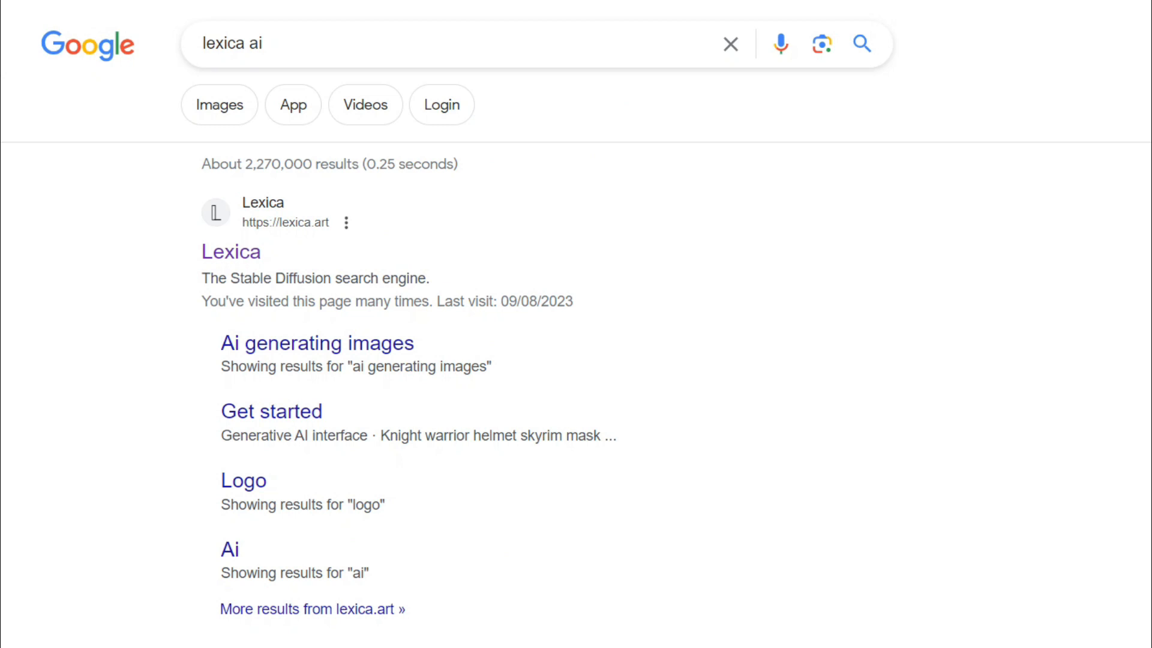
click(246, 252)
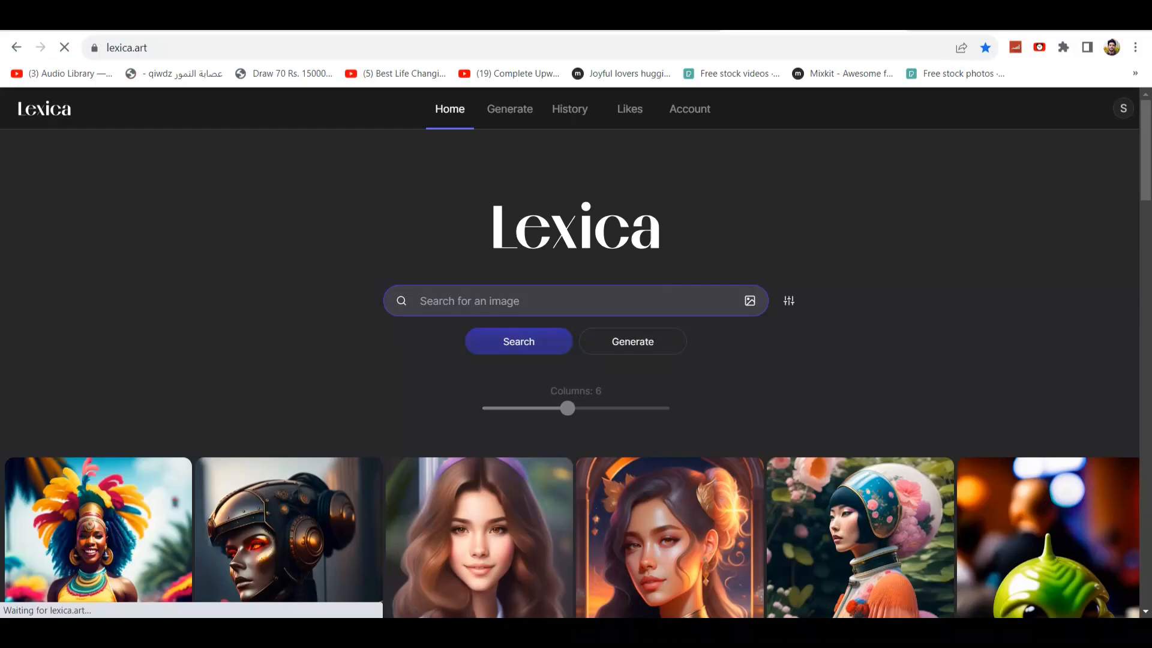
Step: Browse the gallery of AI-generated images on the Lexica home page, and return to its beginning
scroll(576, 360, down, 5)
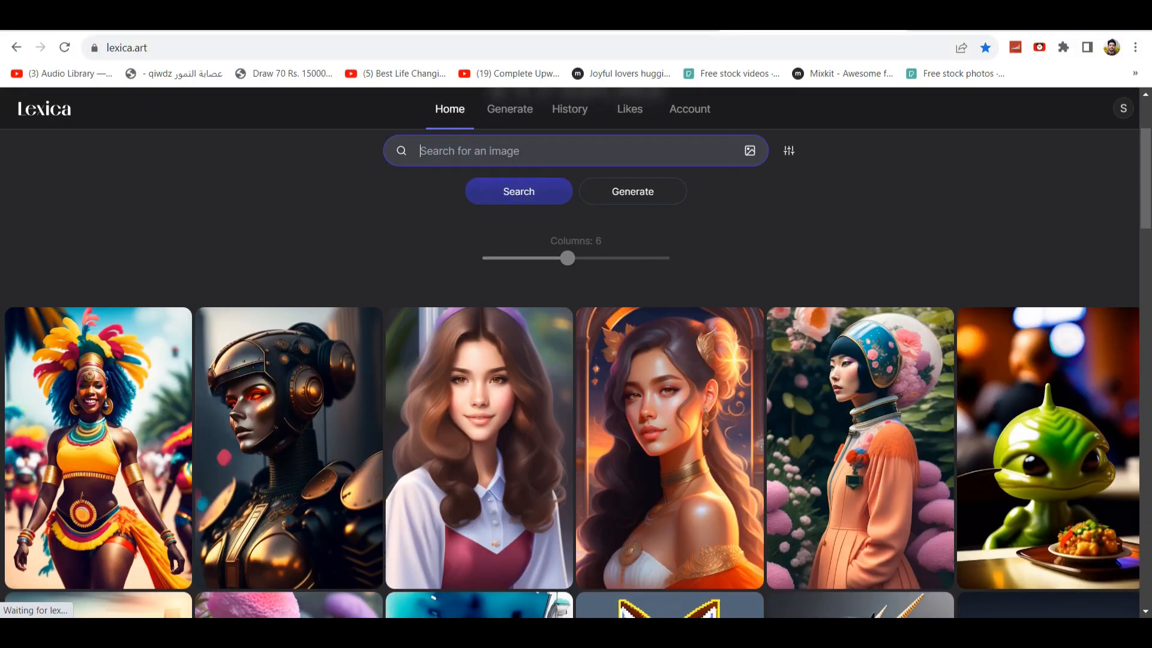
scroll(575, 360, up, 5)
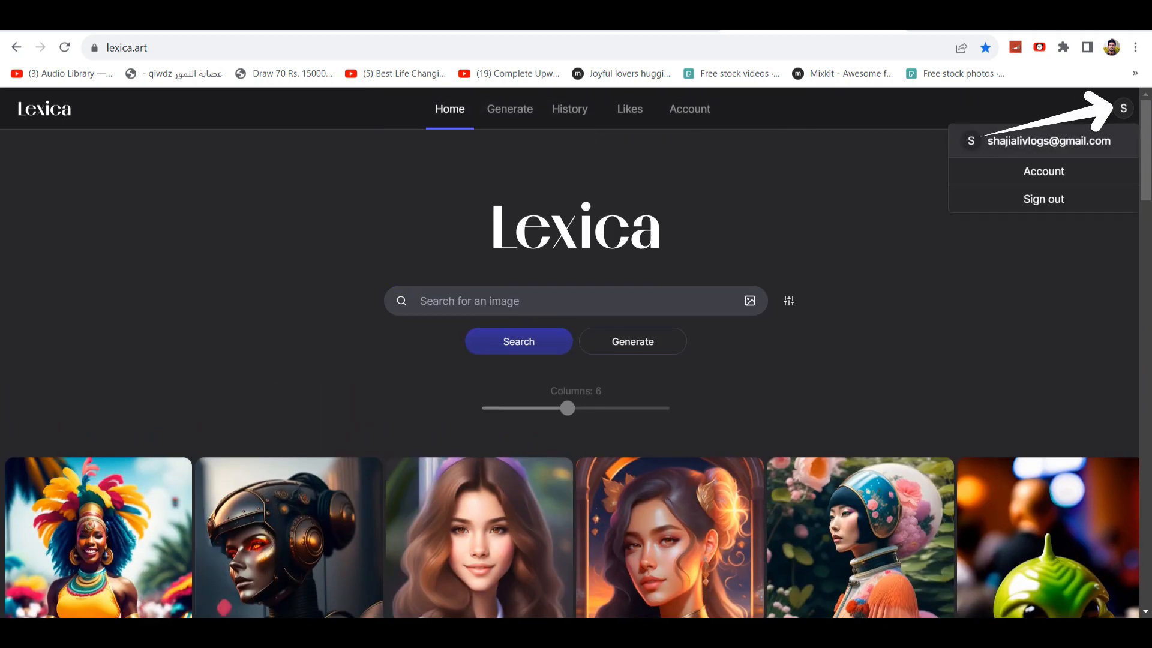
scroll(1047, 198, down, 8)
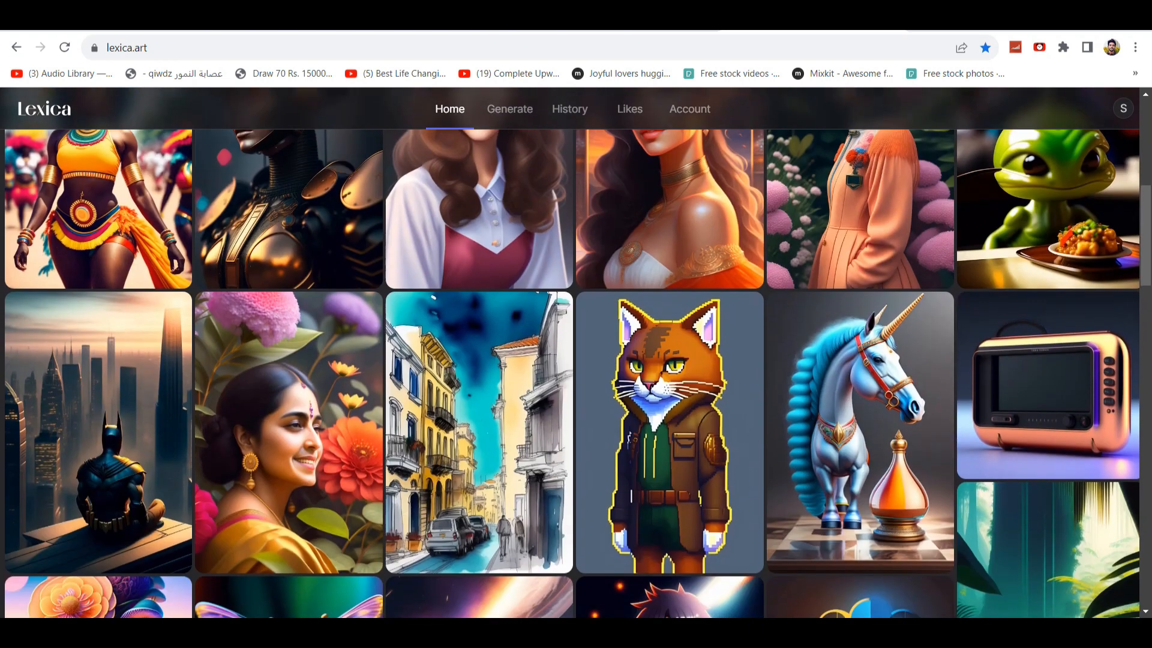
scroll(1047, 198, down, 10)
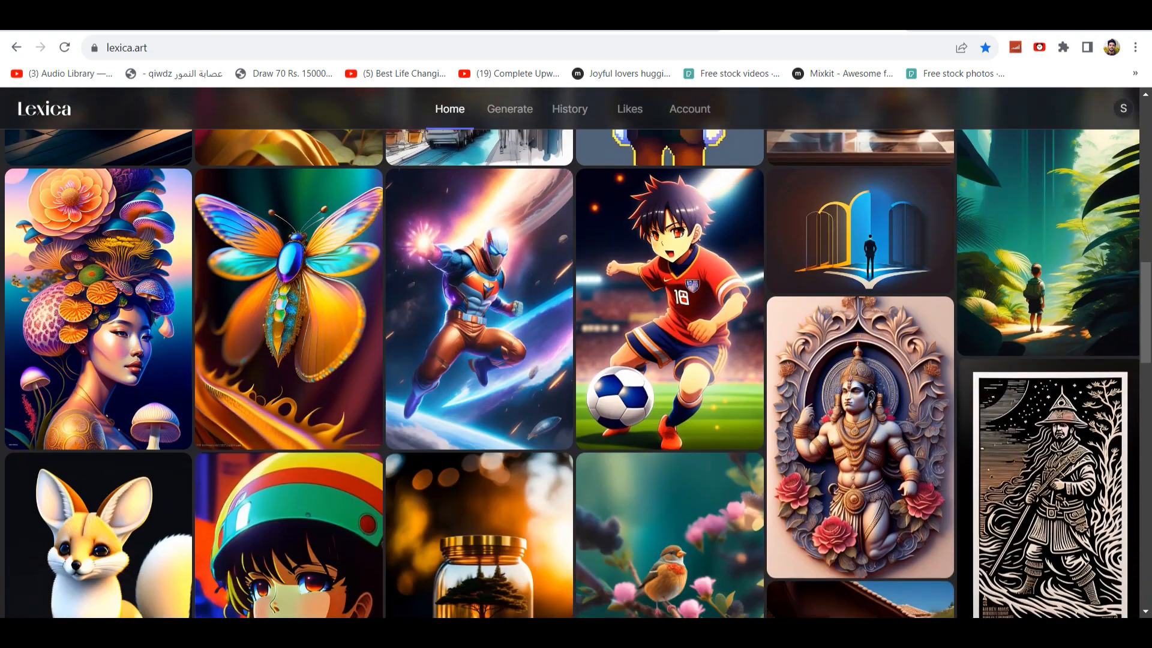
scroll(1047, 198, down, 8)
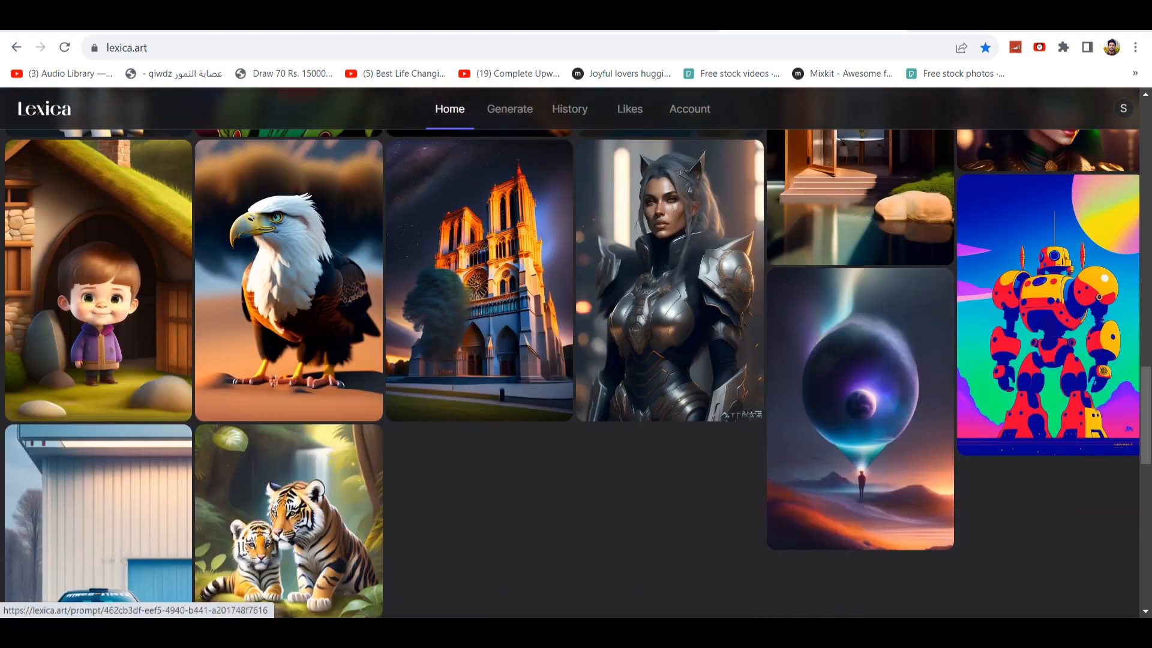
scroll(1047, 198, down, 3)
key(Home)
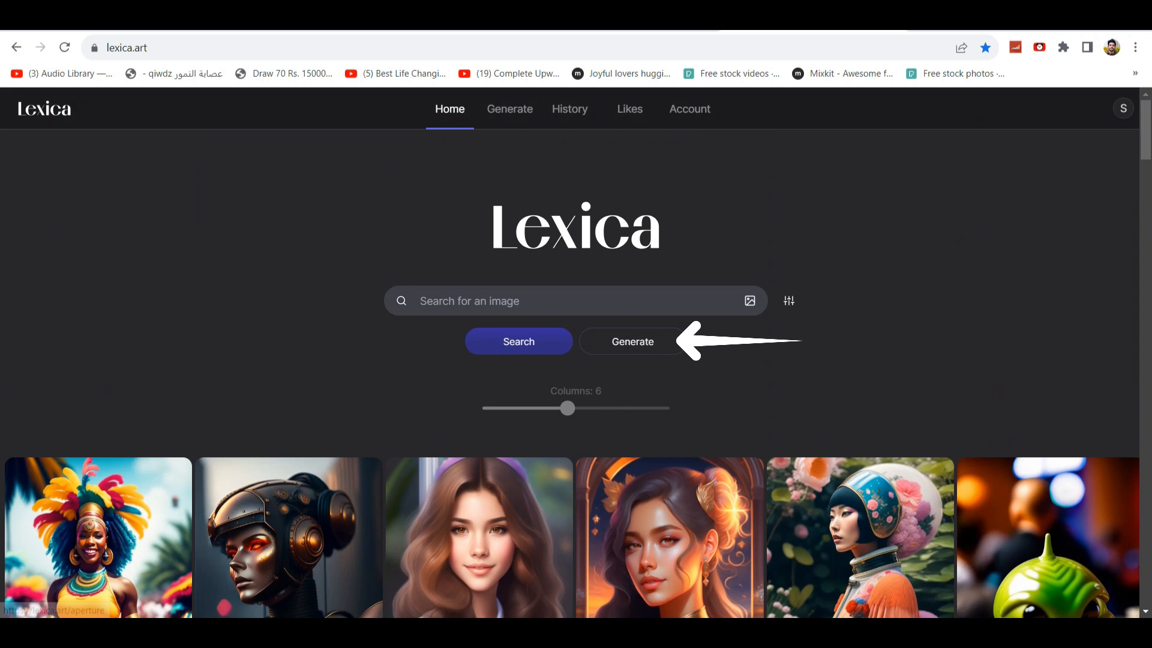
Step: Open Lexica's image generation page and set the image dimensions to 1152 × 768
click(632, 341)
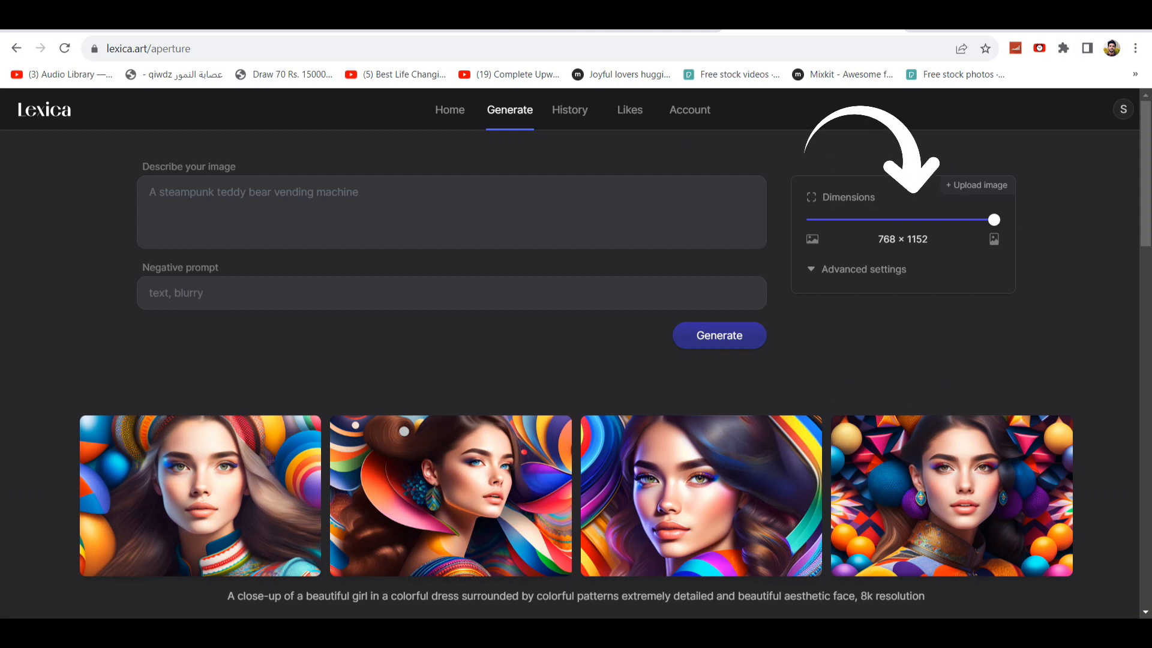
mouse_move(912, 219)
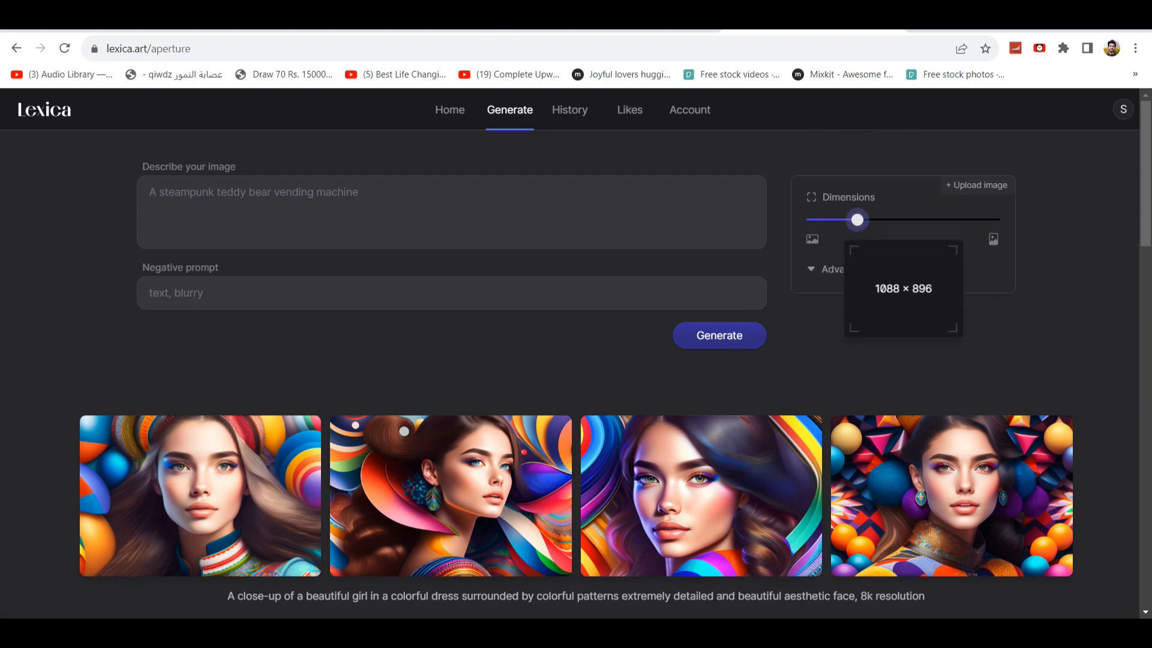
drag(857, 220, 812, 219)
Step: Generate images from the prompt "A close up of a beautiful girl in a colorful dress surrounded by colorful patterns extremely detailed and beautiful aesthetic face, 8k resolution"
click(150, 192)
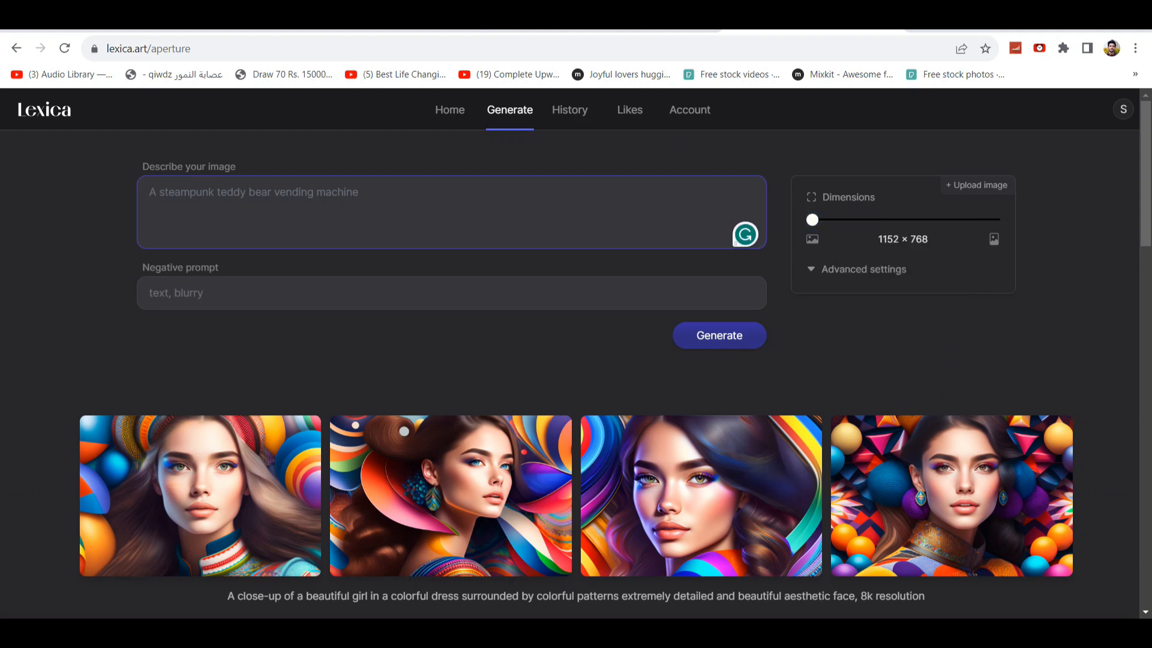
text(A close up of a beautiful girl in a colorful dress surrounded by colorful patterns extremely detailed and beautiful aesthetic face, 8k resolution)
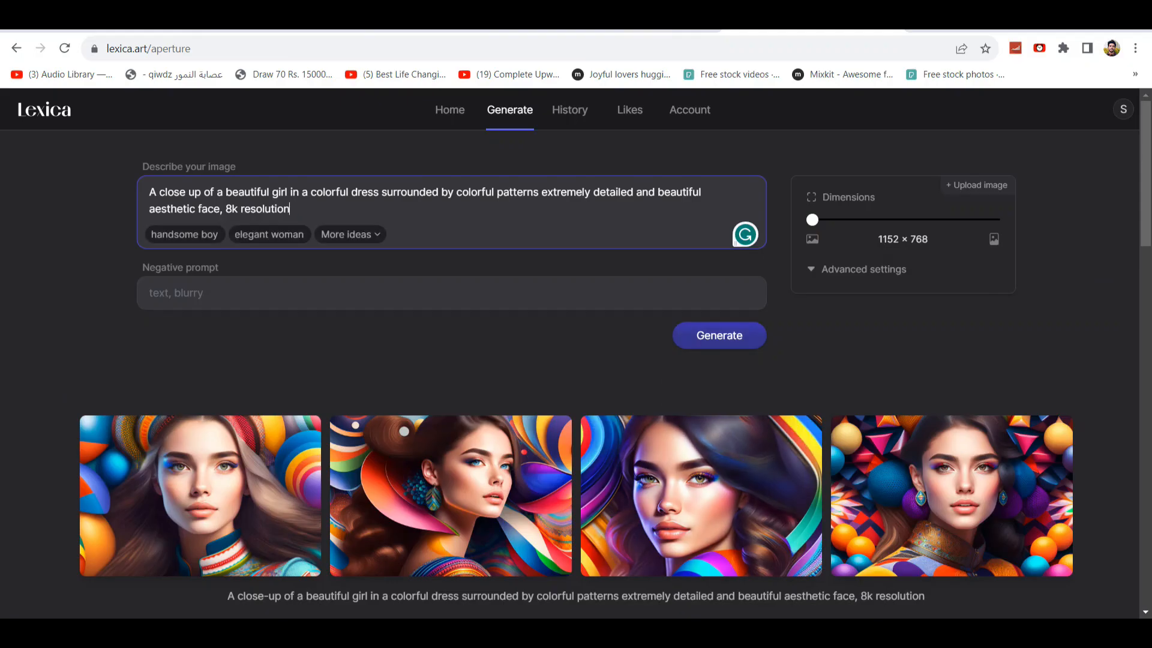
click(719, 335)
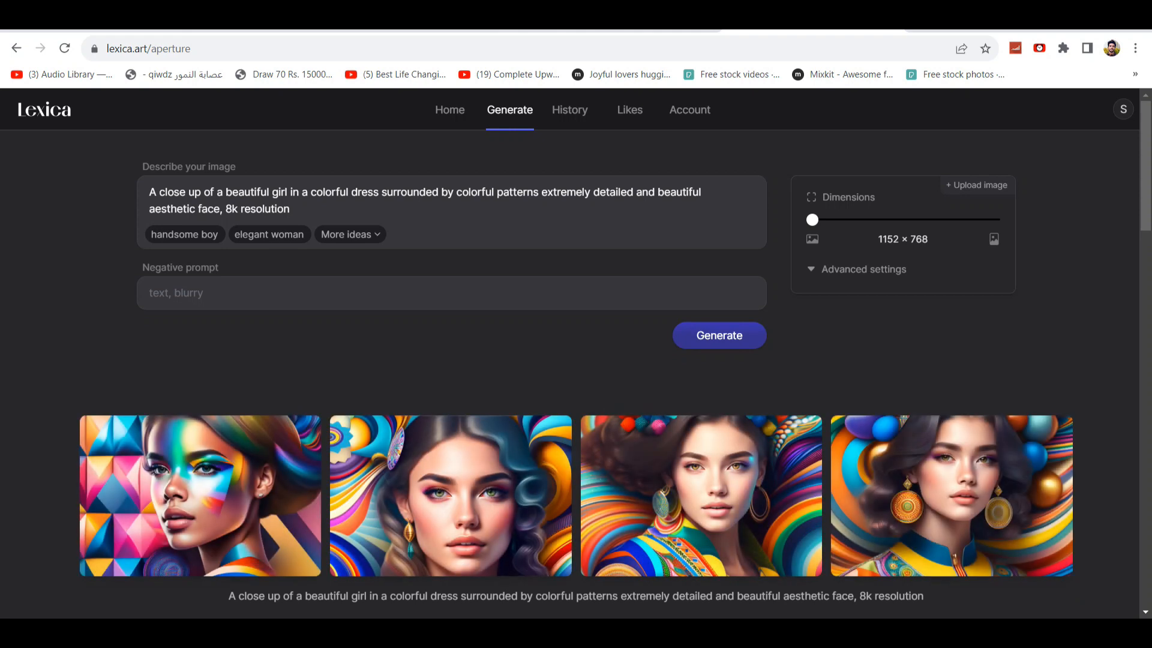
Step: Download the second generated image of the girl and view it enlarged
mouse_move(700, 492)
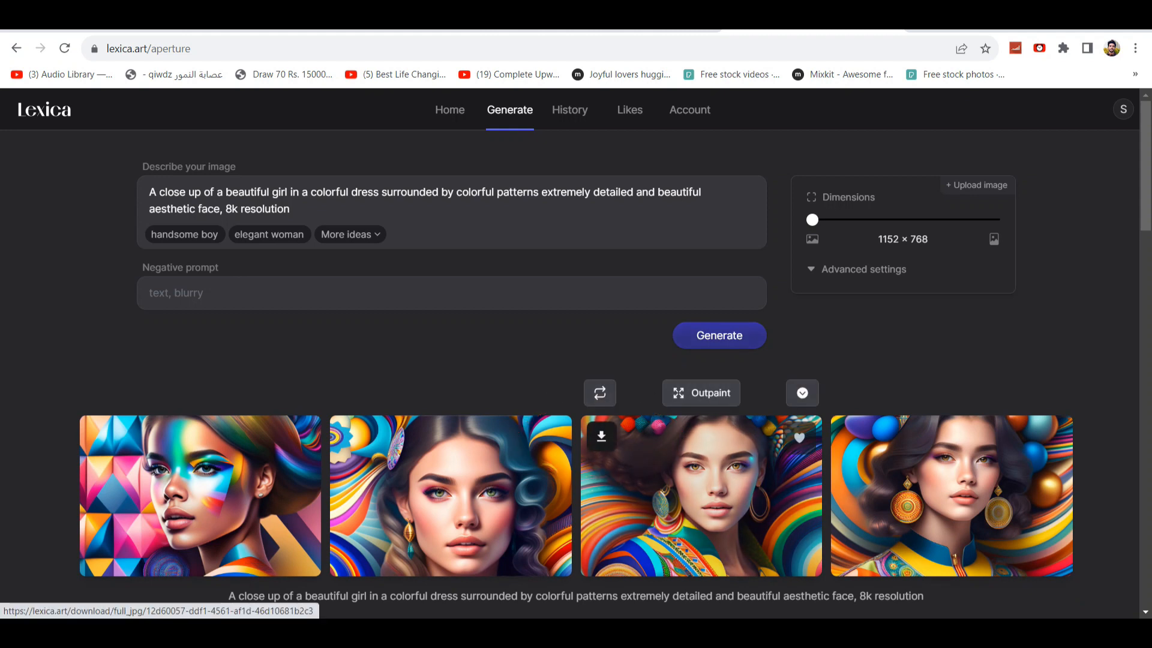
mouse_move(451, 495)
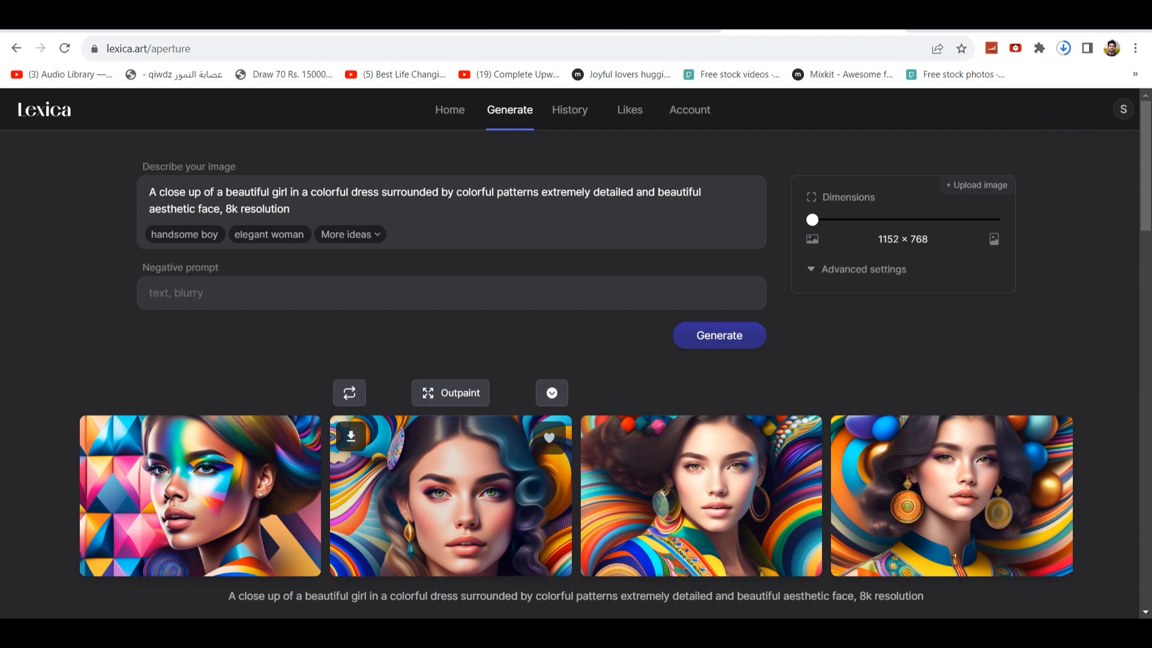
click(351, 437)
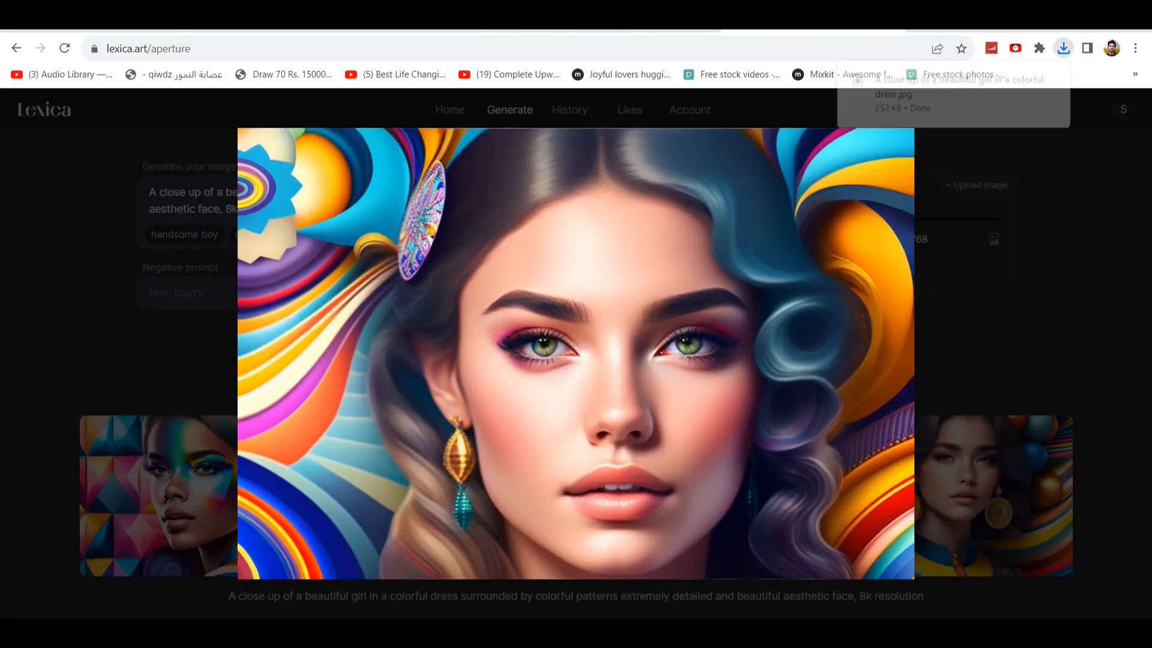